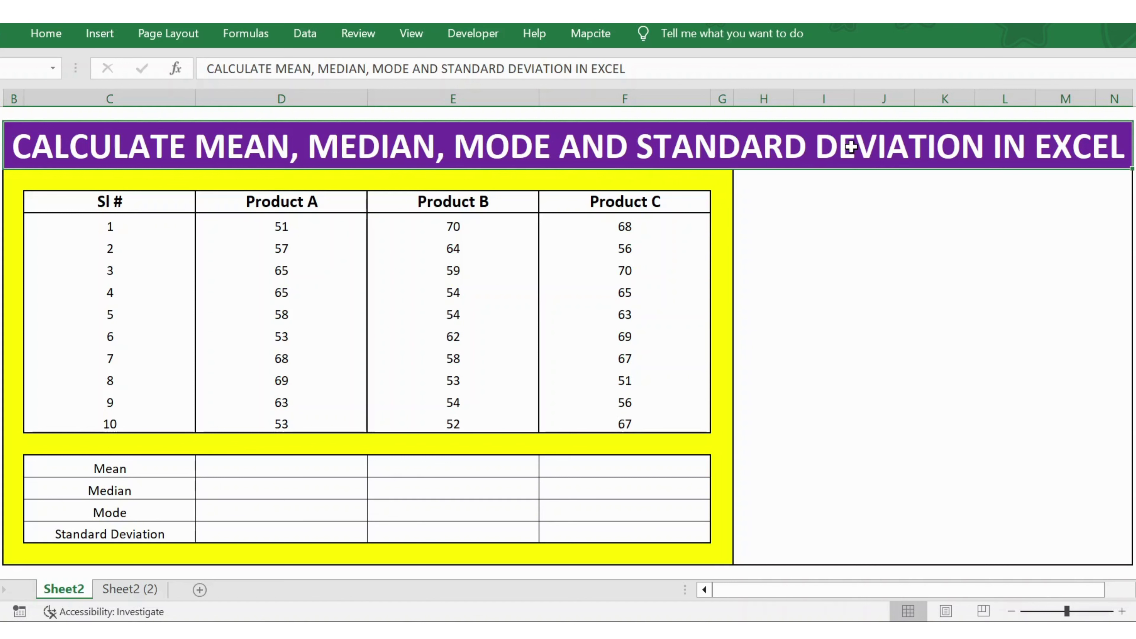
- Point out the serial number column, the Product A, B and C headers, and the Mean row
left_click(157, 218)
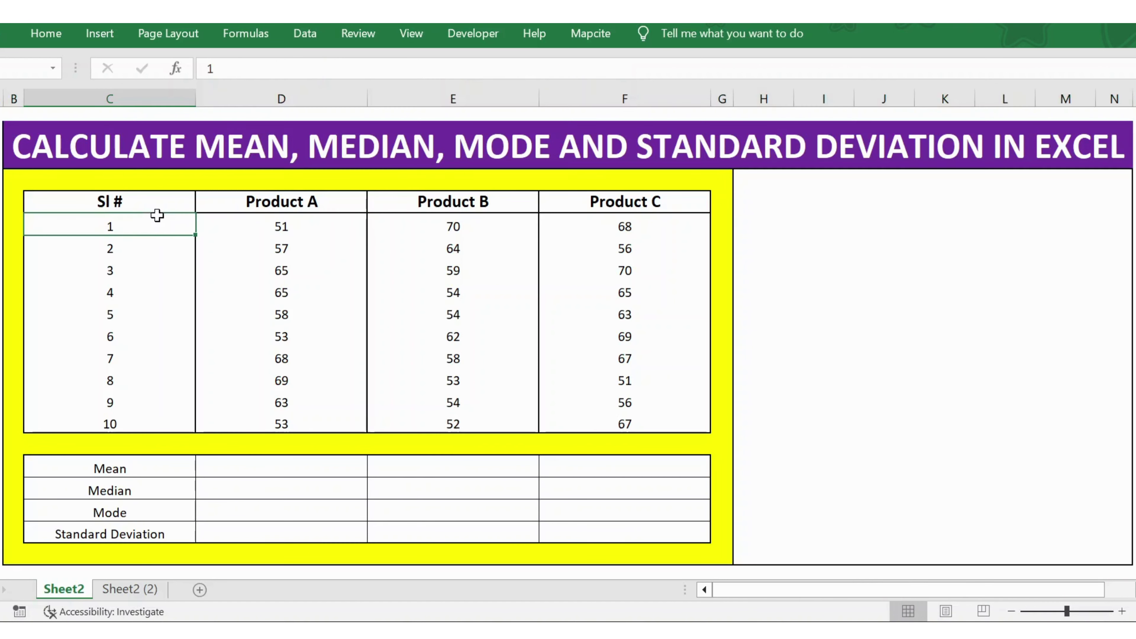
left_click(291, 204)
left_click(455, 206)
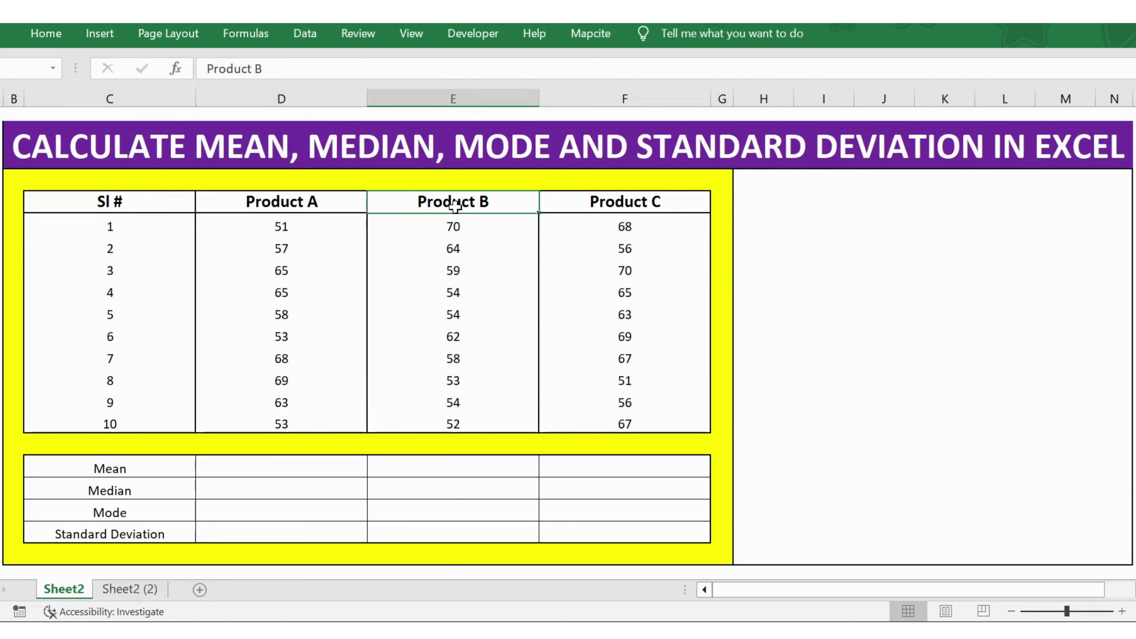
left_click(606, 200)
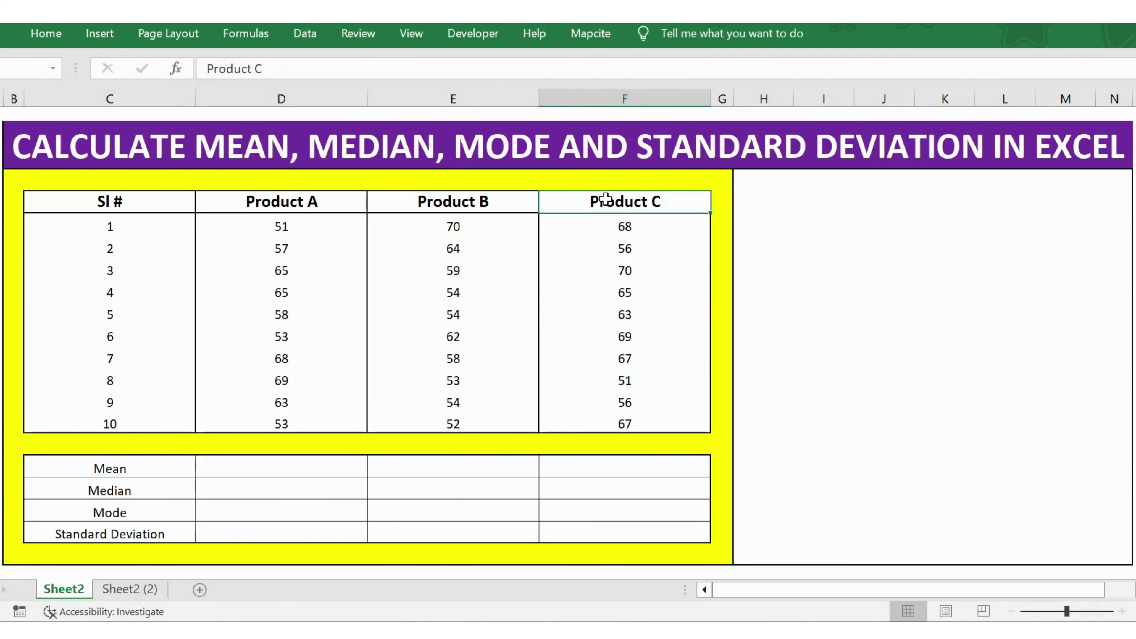
left_click(138, 467)
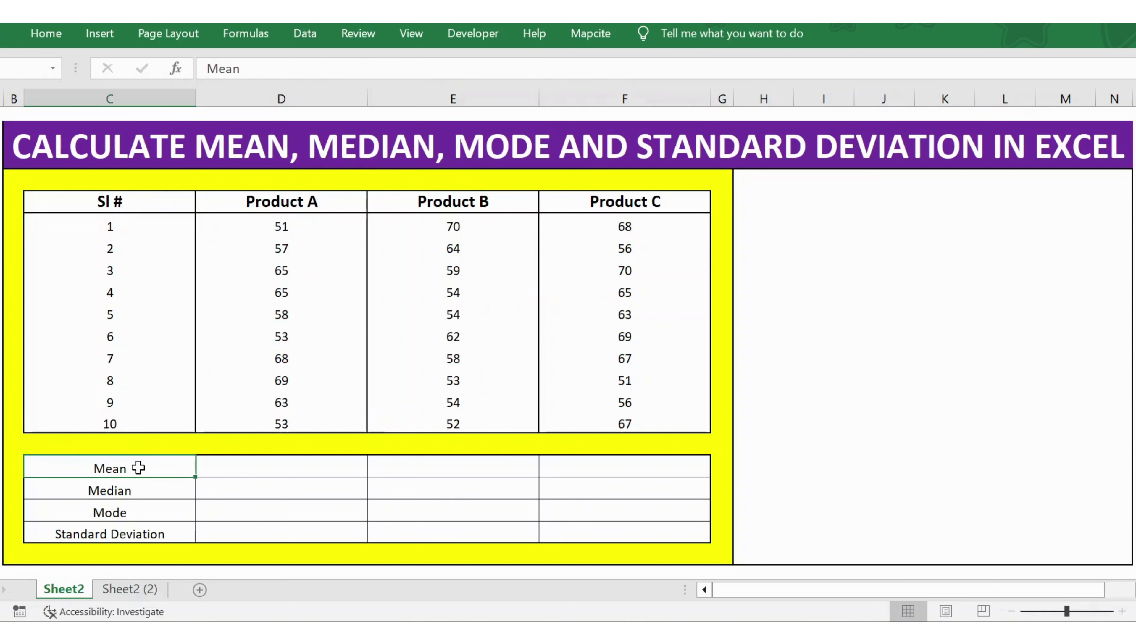
- Enter =AVERAGE(D5:D14) in D15 for Product A's mean of 60
left_click(228, 471)
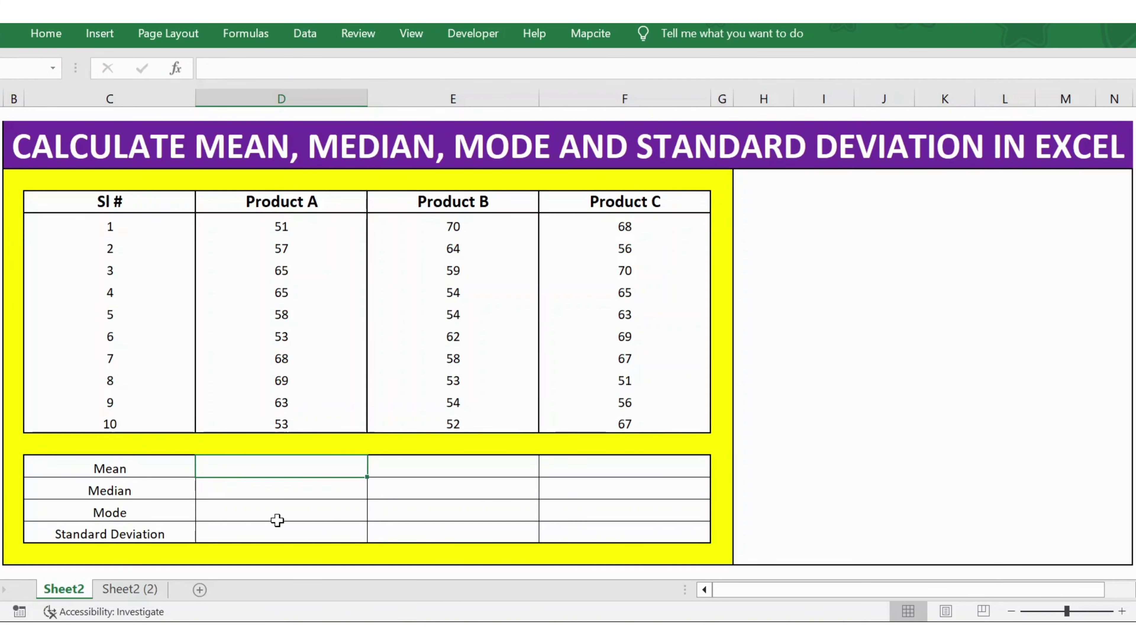
type("=AVER")
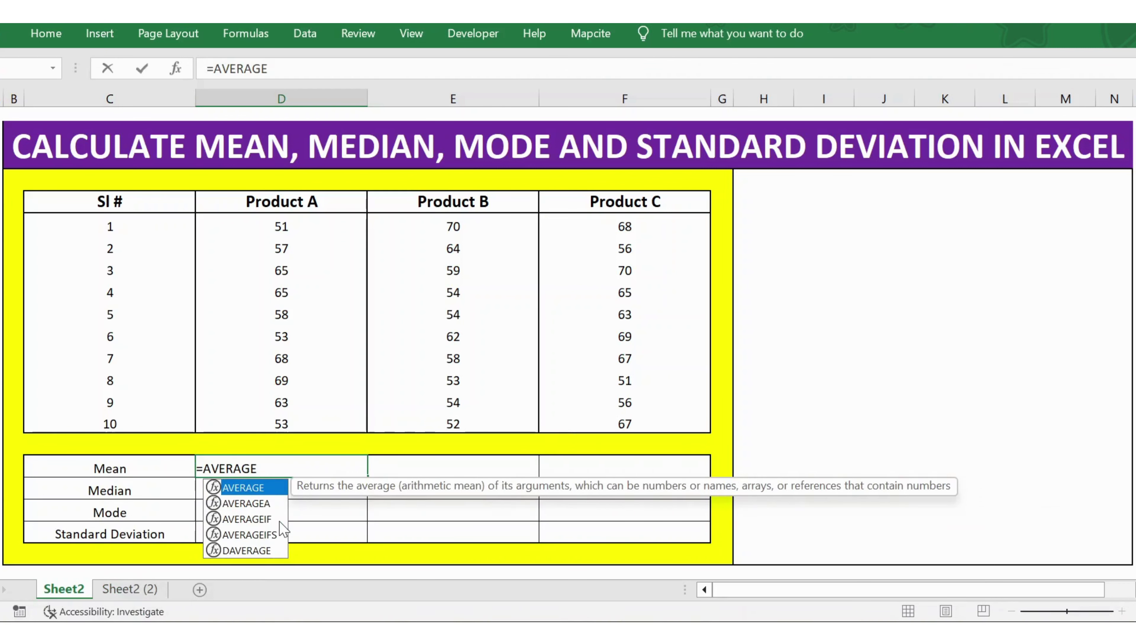
type("AGE(")
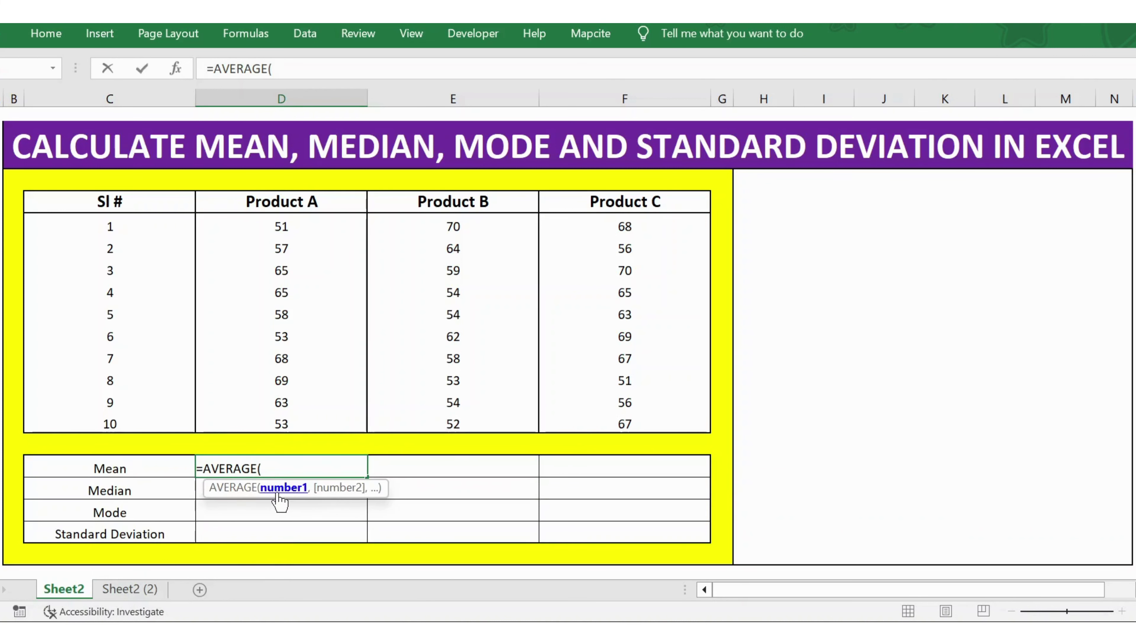
left_click(296, 227)
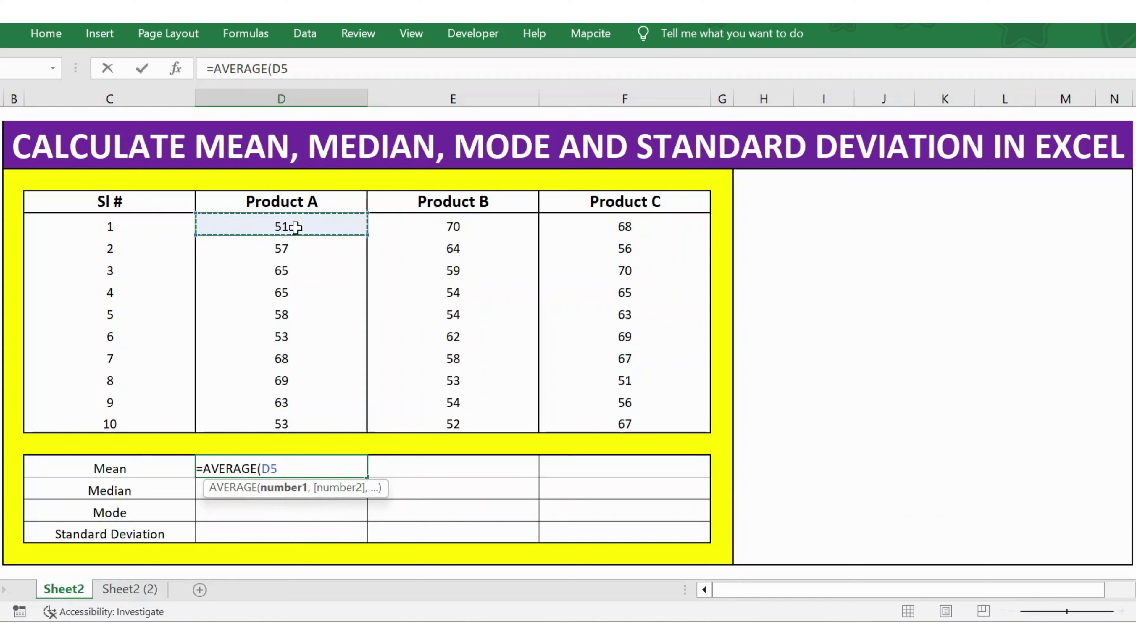
left_click_drag(296, 227, 301, 426)
type(")")
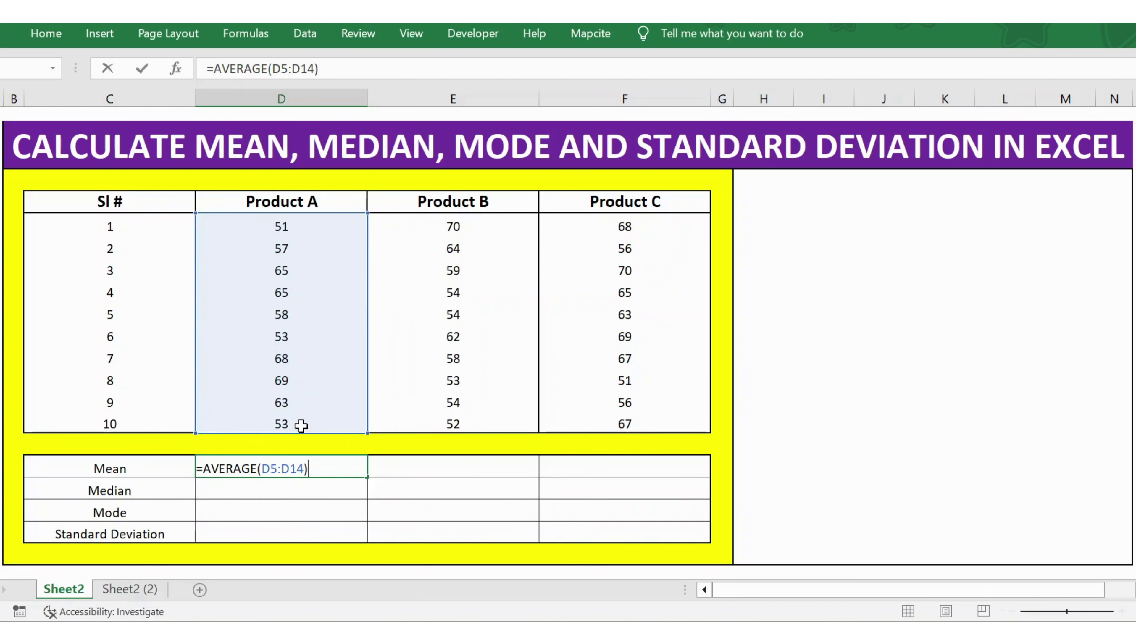
key("Return")
- Copy the AVERAGE formula into E15:F15, giving means of 58 and 63
key("Up")
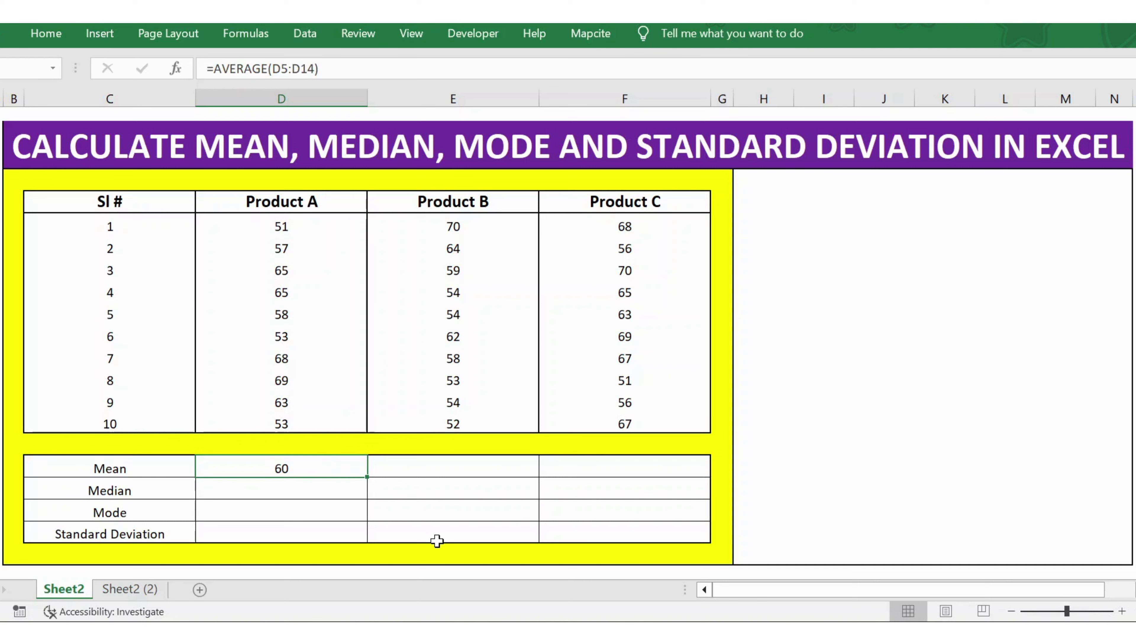
key("ctrl+c")
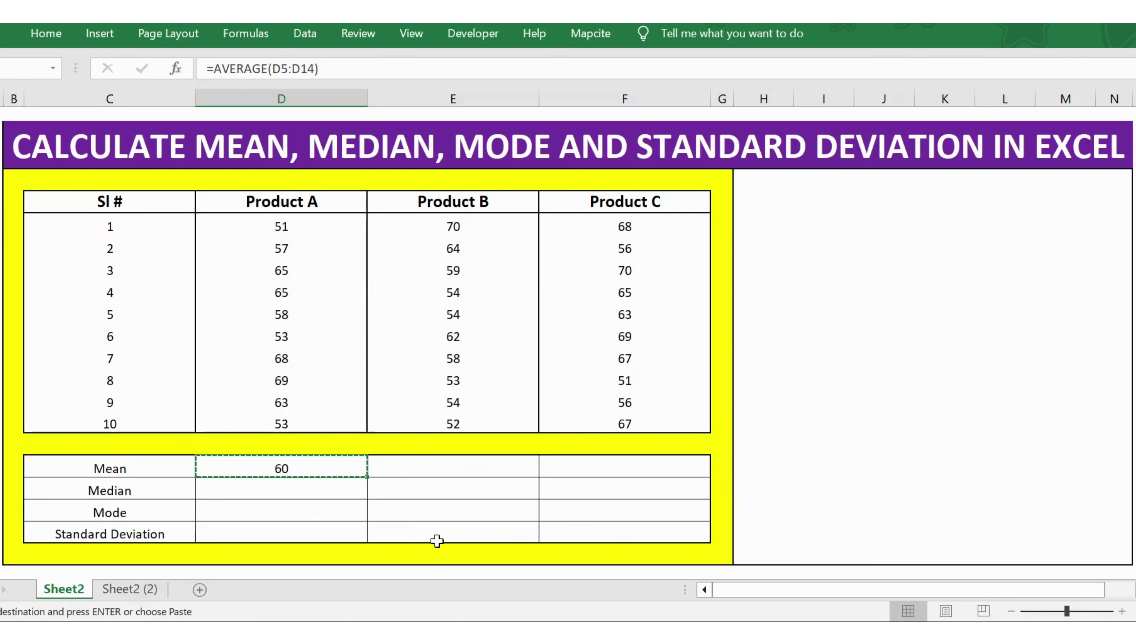
key("Right")
key("shift+Right")
key("ctrl+v")
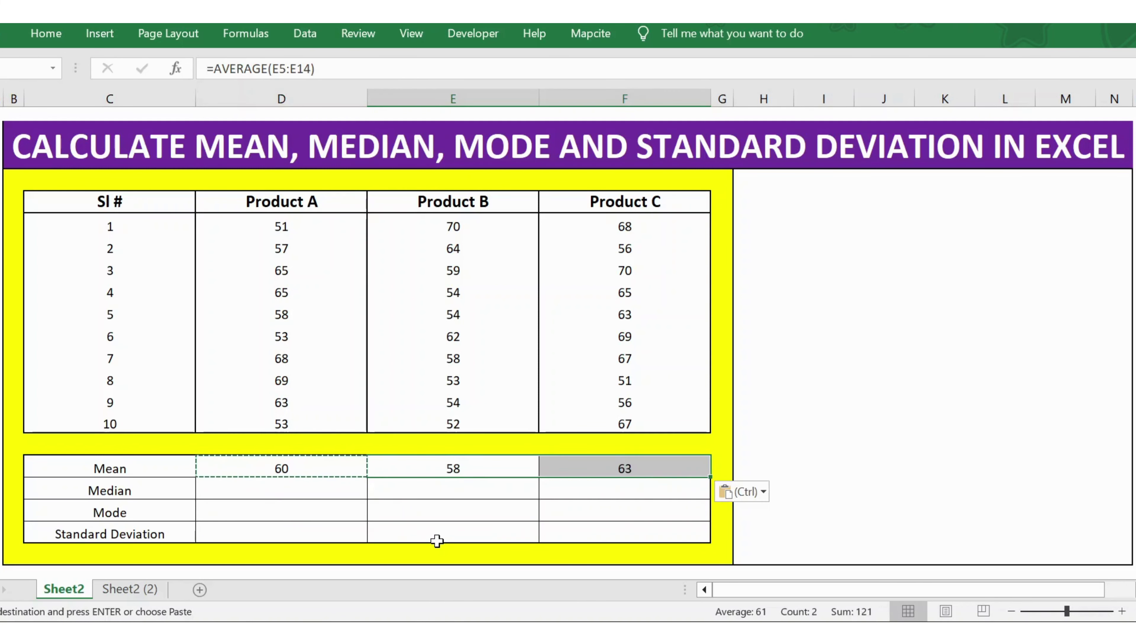
key("Left")
key("Left")
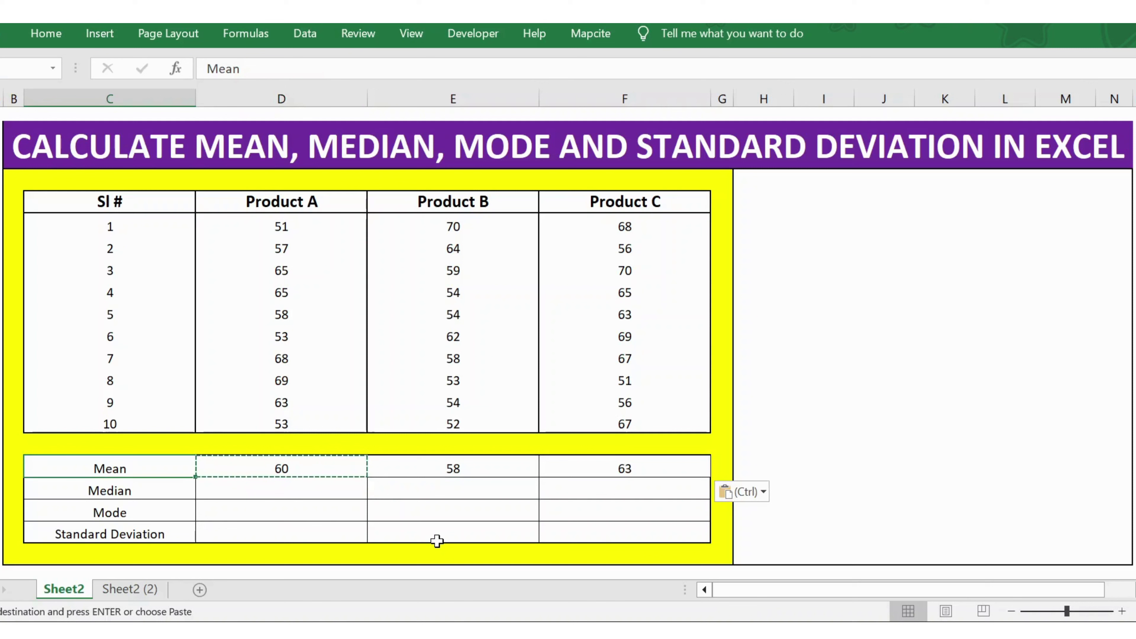
key("Down")
key("Right")
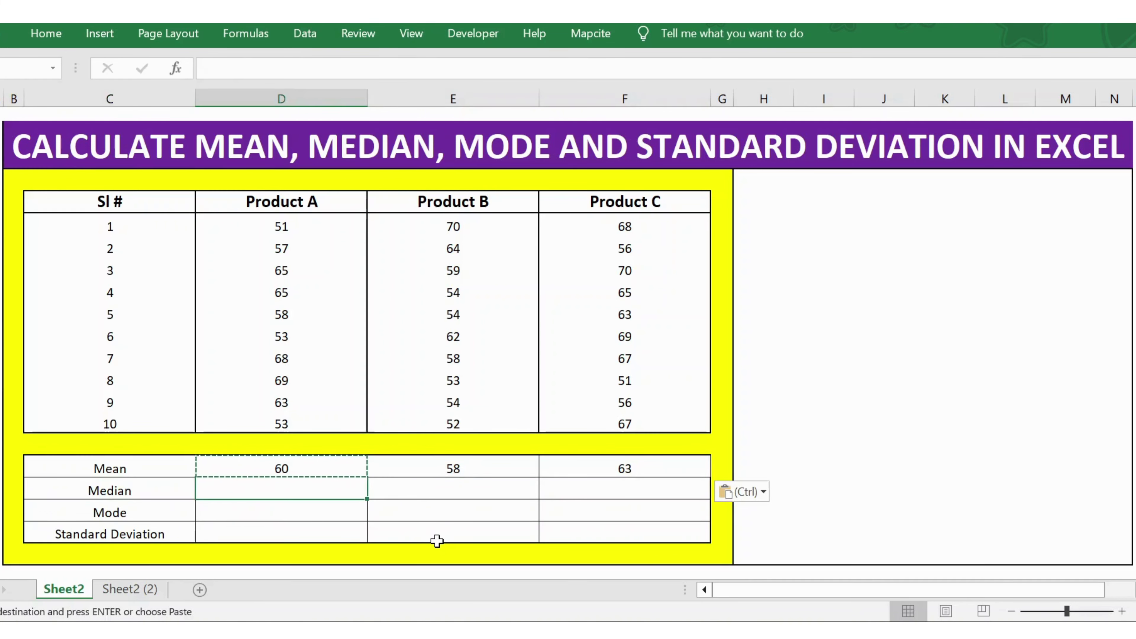
- Enter =MEDIAN(D5:D14) in D16 and copy it to E16:F16, giving 61, 56 and 66
type("=M")
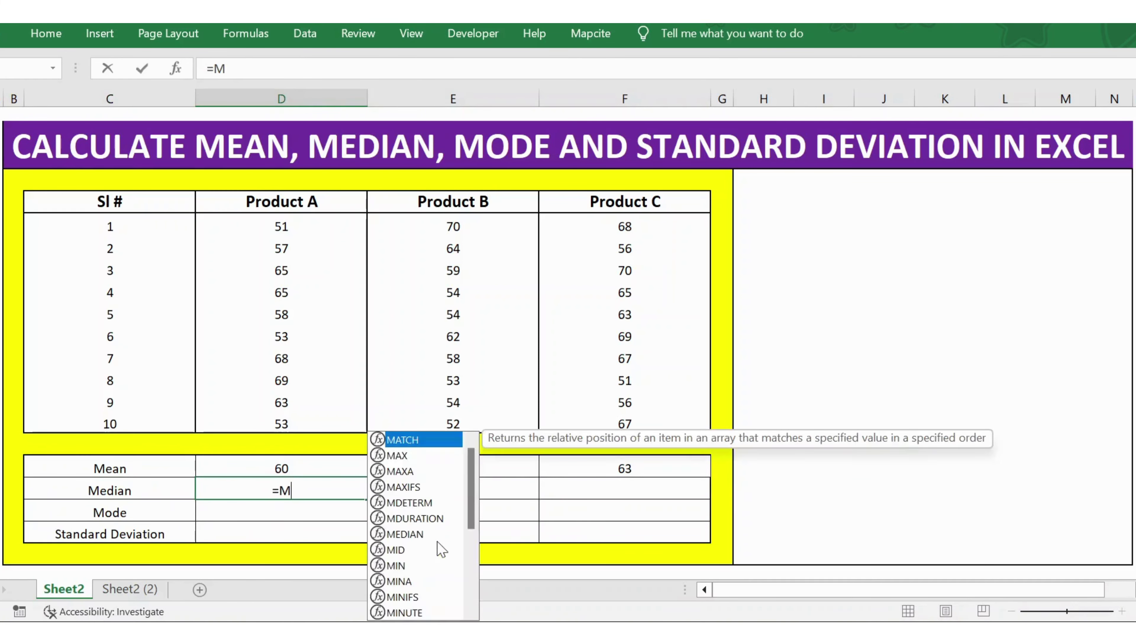
type("EDI")
key("Tab")
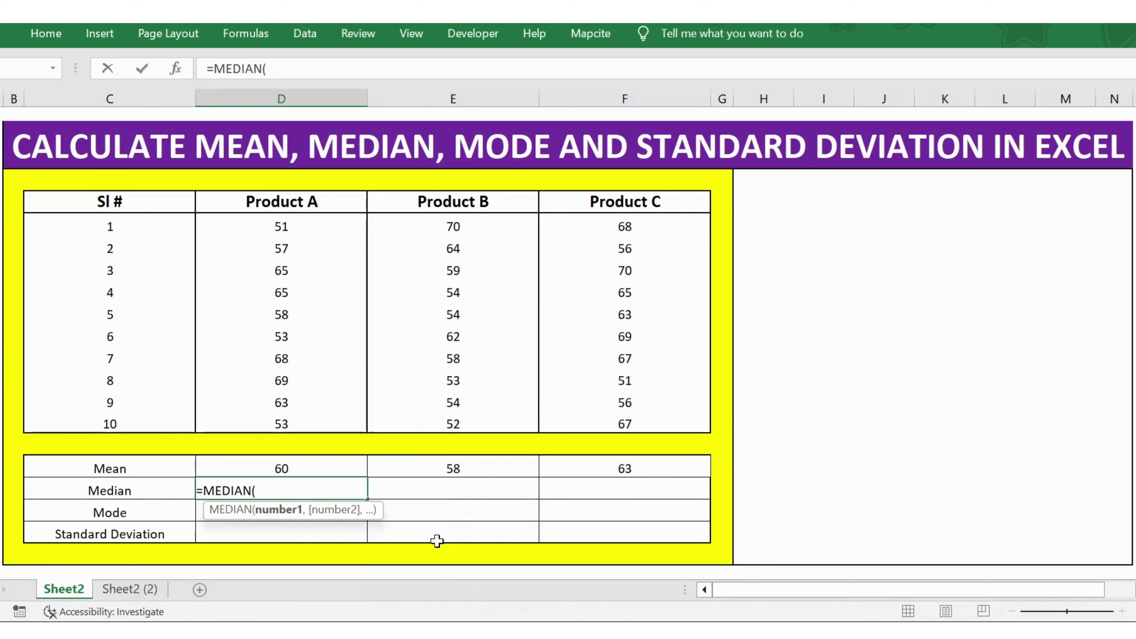
left_click_drag(286, 224, 311, 428)
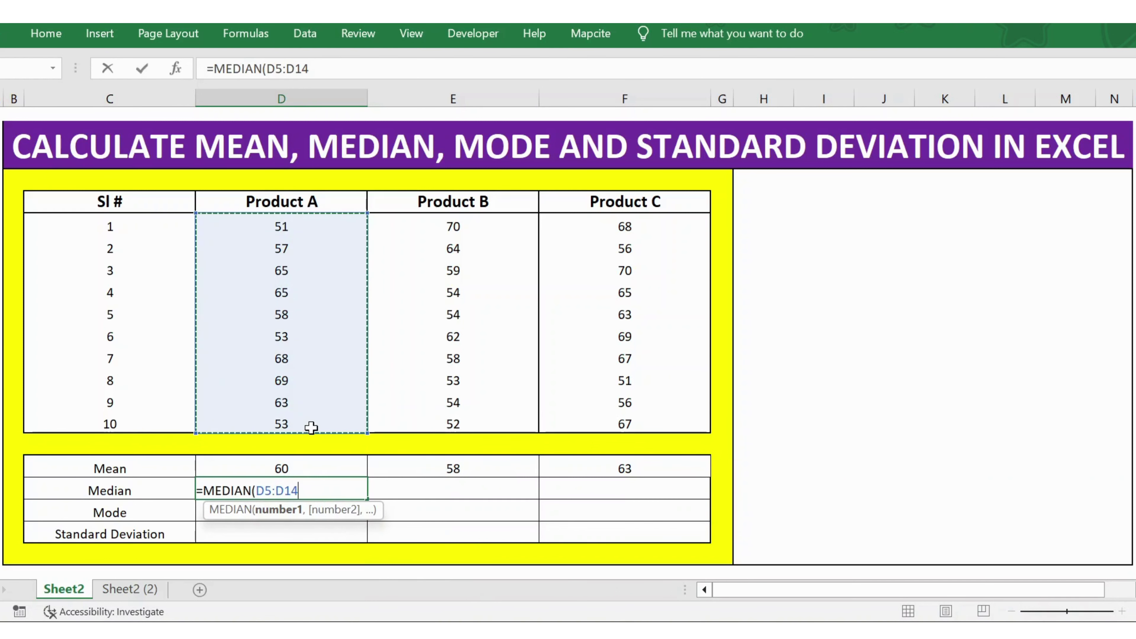
type(")")
key("Return")
key("Up")
key("ctrl+c")
key("Right")
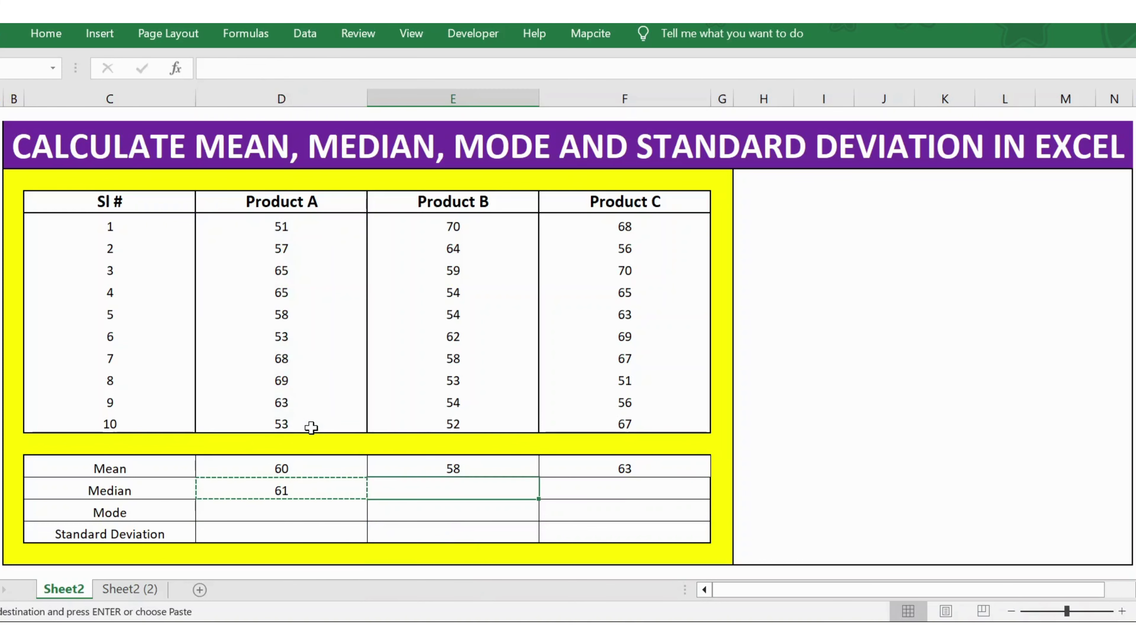
key("shift+Right")
key("Return")
key("Down")
key("Left")
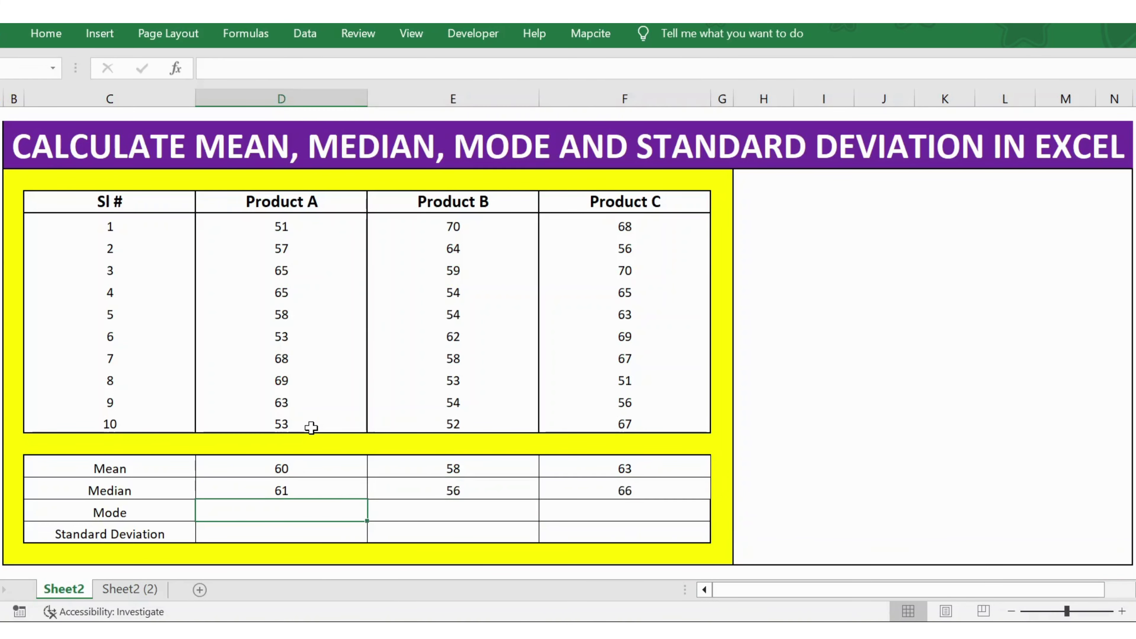
- Enter =MODE(D5:D14) in D17 for Product A's mode of 65
type("=MODE")
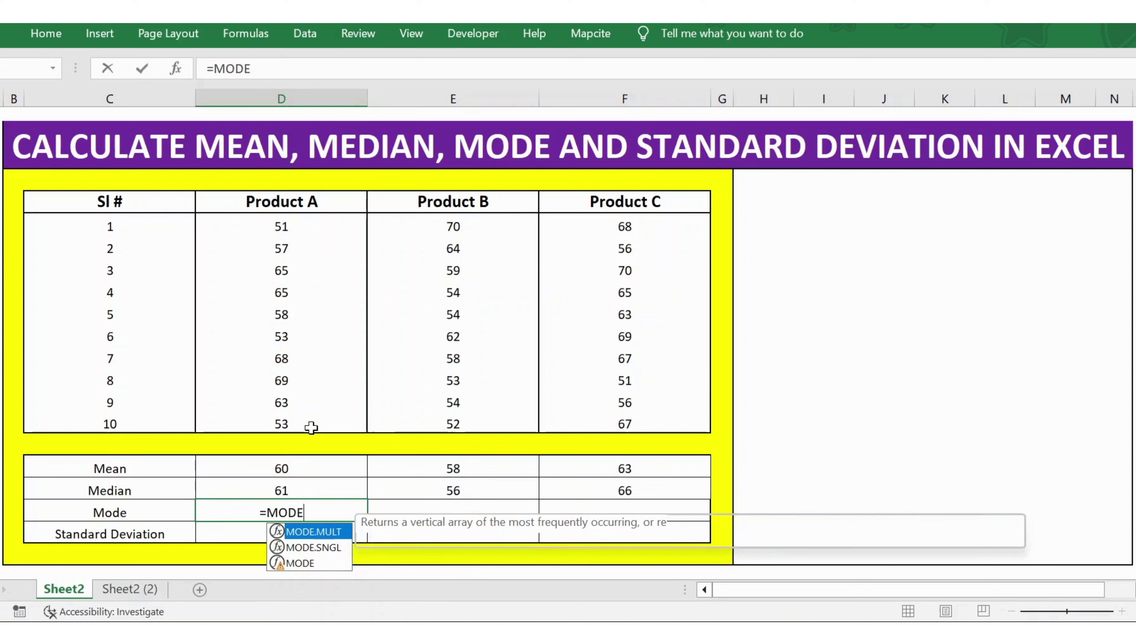
key("Down")
key("Down")
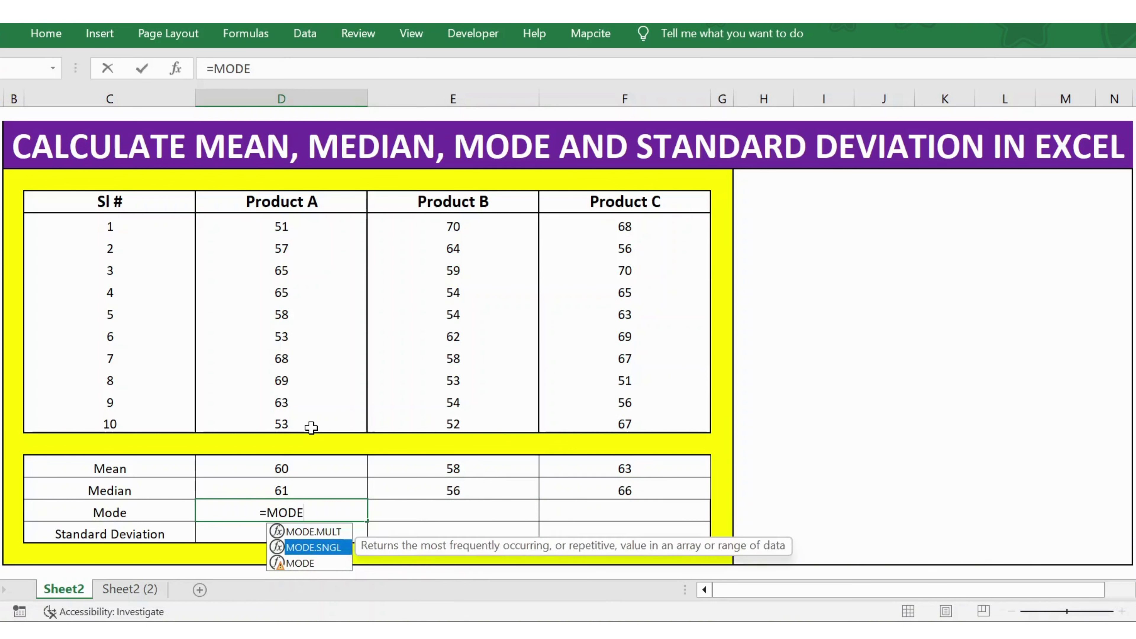
key("Tab")
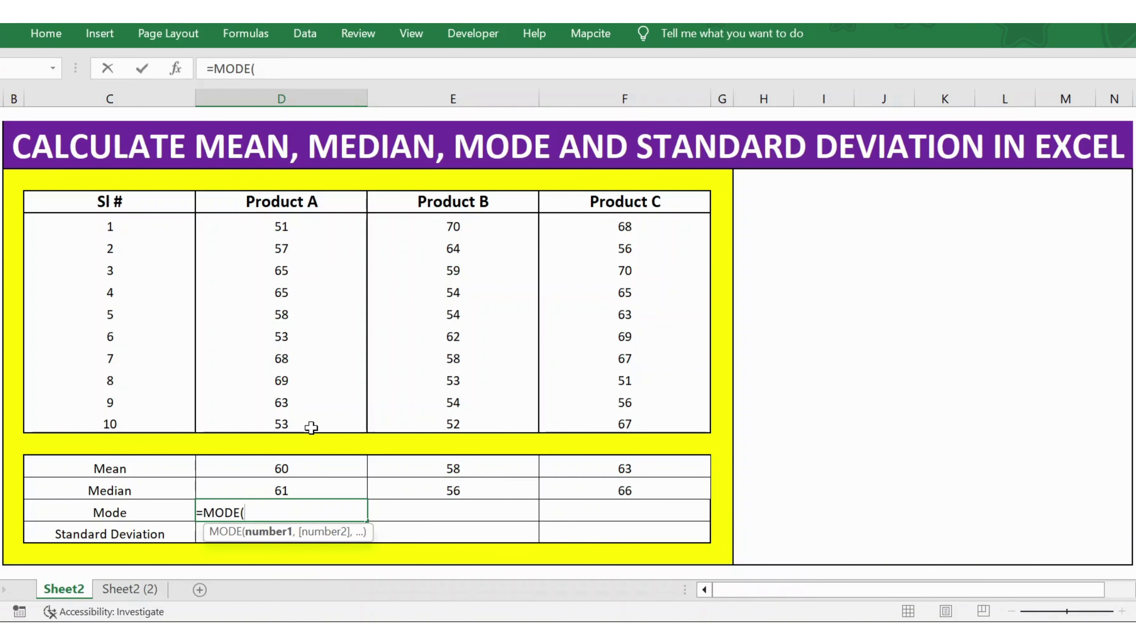
left_click_drag(311, 427, 287, 222)
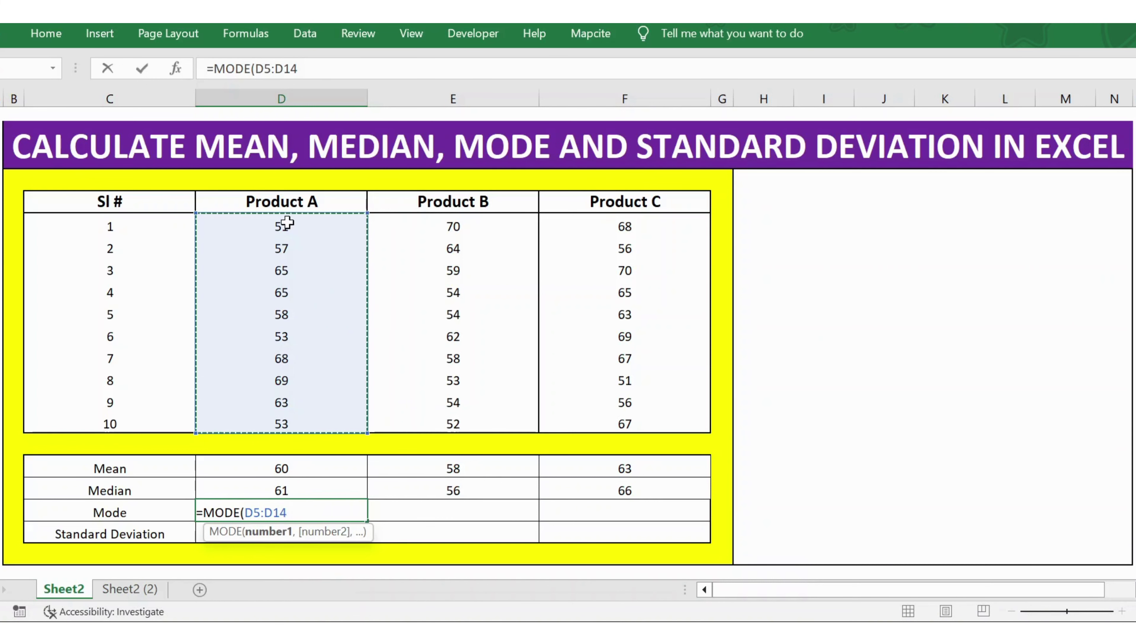
key("Return")
- Copy the MODE formula into E17:F17, giving modes of 54 and 56
key("Up")
key("ctrl+c")
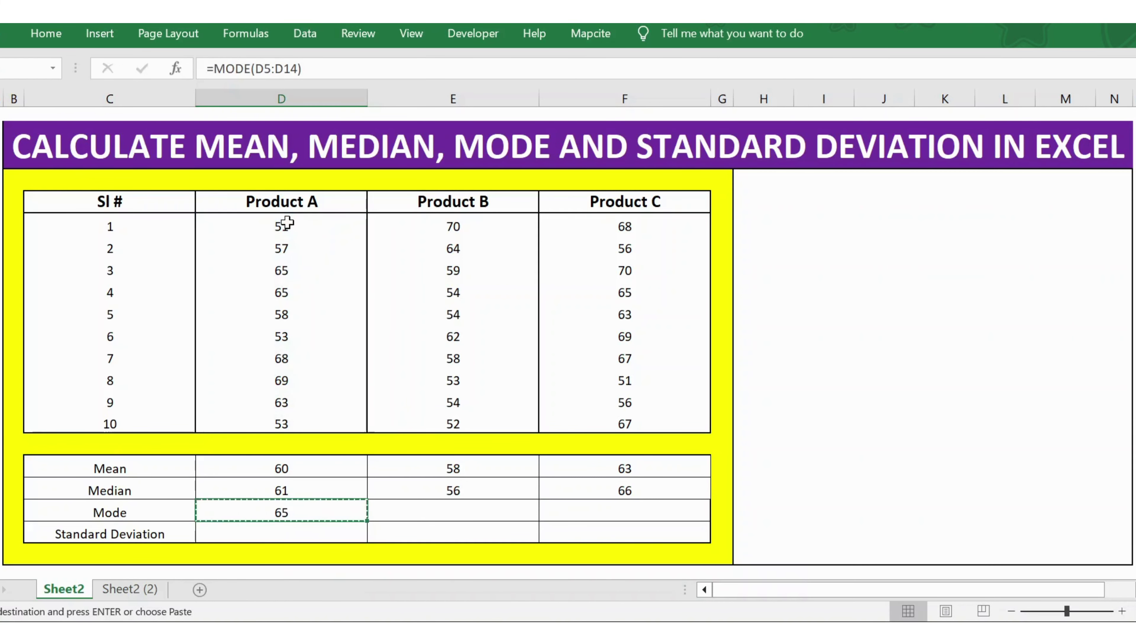
key("Right")
key("shift+Right")
key("ctrl+v")
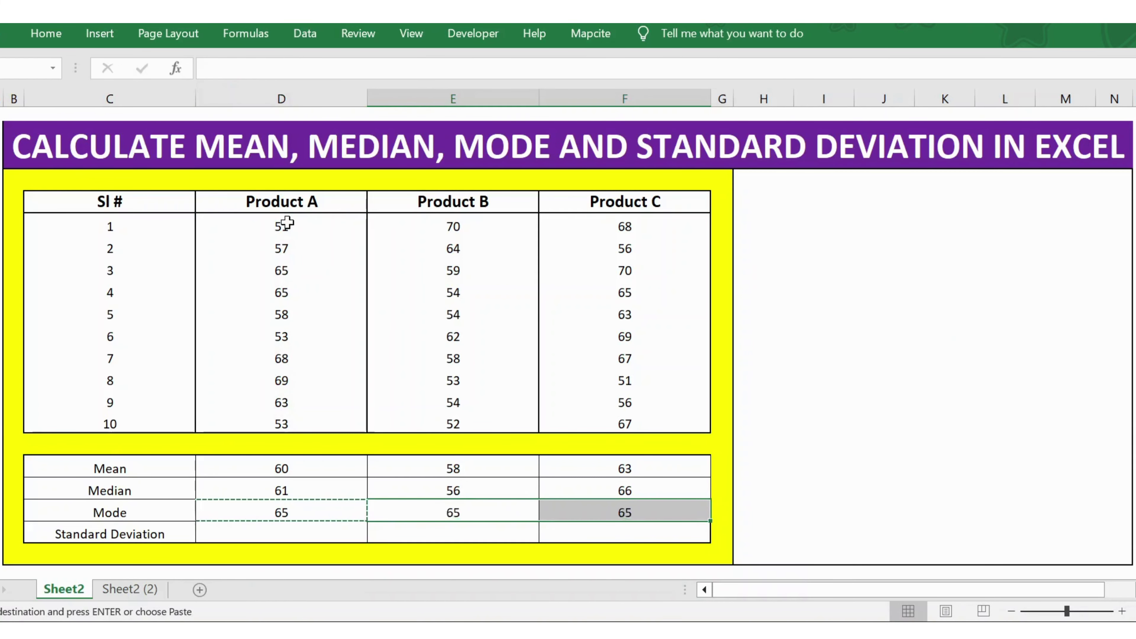
key("Escape")
key("Left")
key("Down")
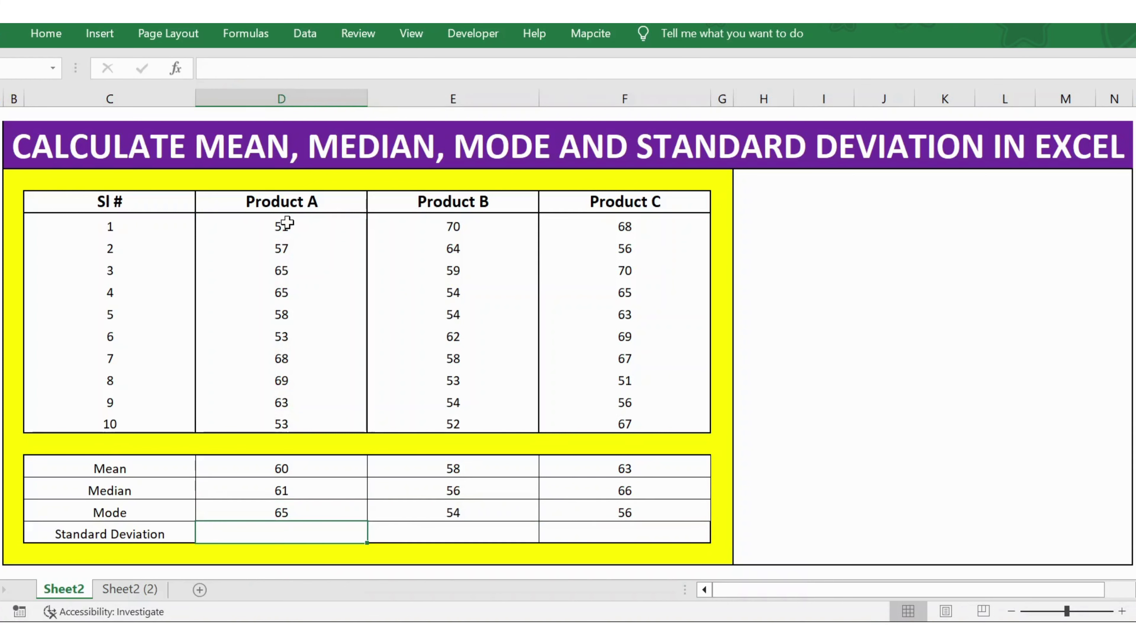
- Enter =STDEVA(D5:D14) in D18 and copy it to E18:F18, giving 7, 6 and 7
type("=ST")
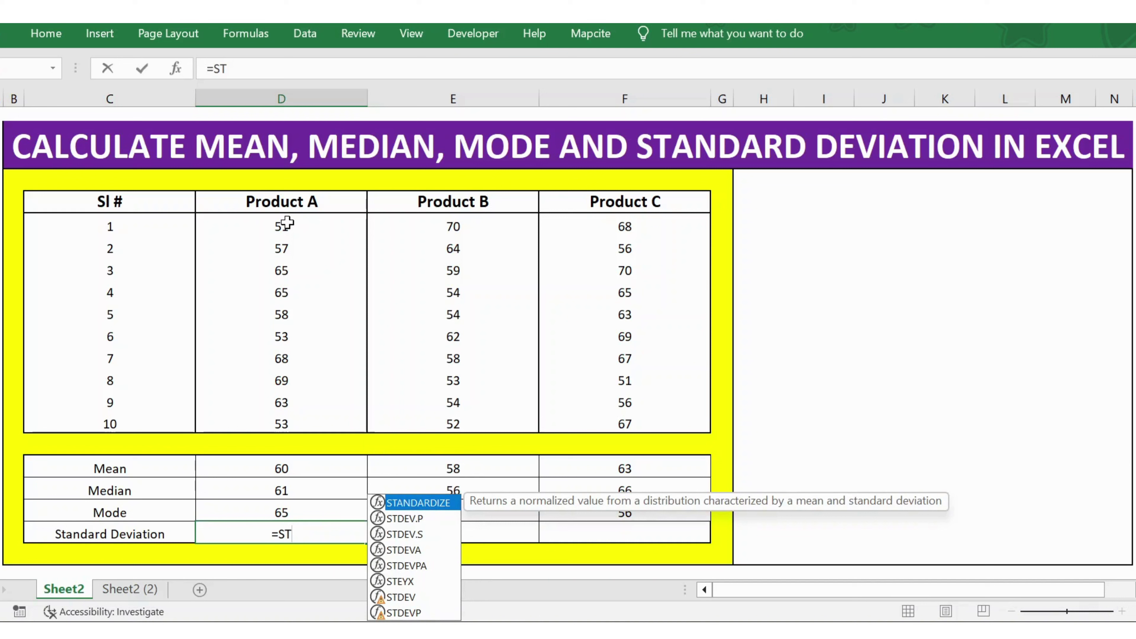
type("DEVA")
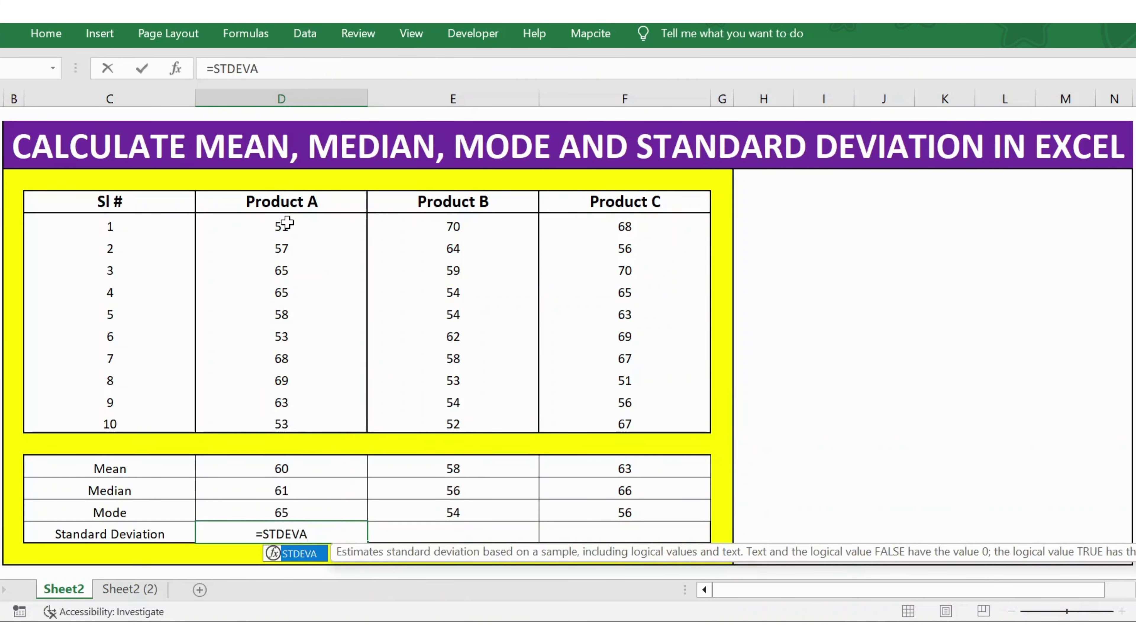
type("(")
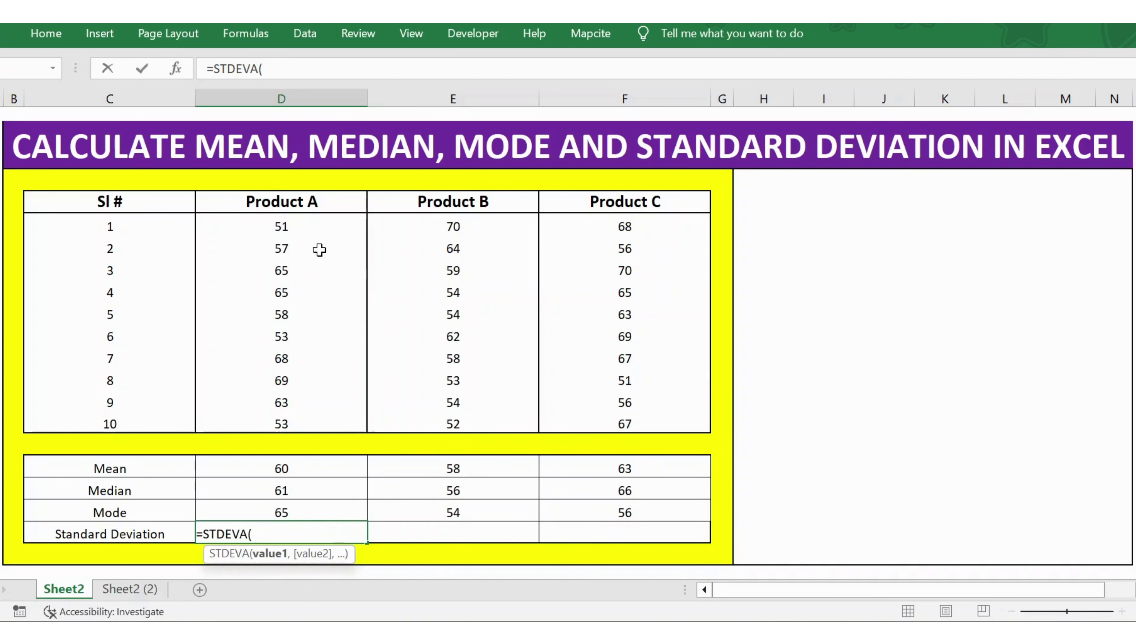
left_click_drag(296, 226, 316, 420)
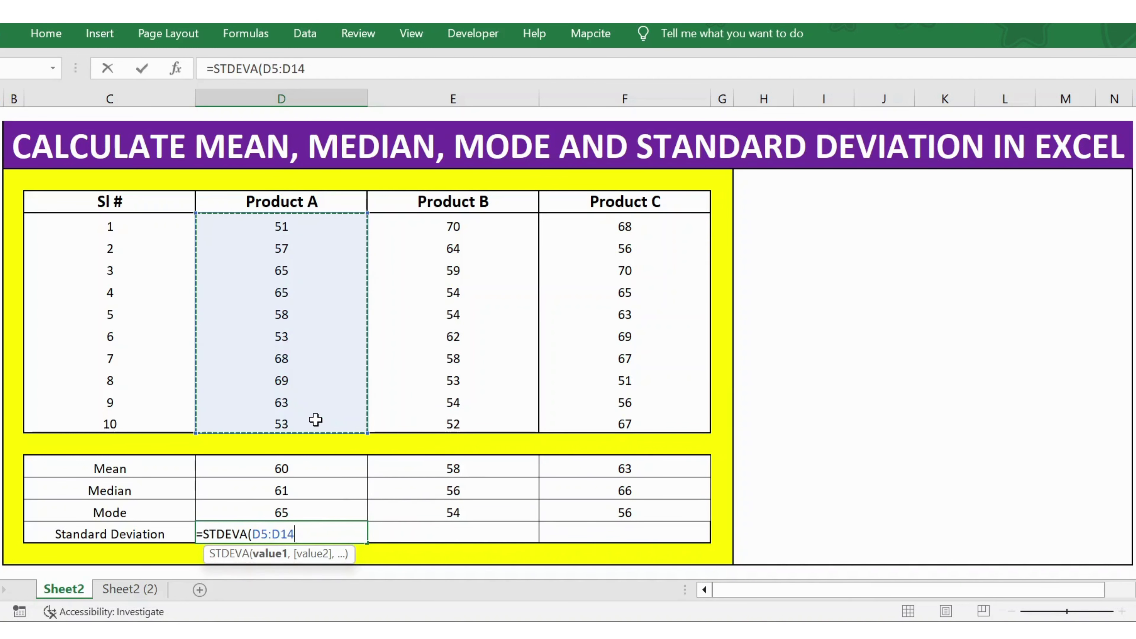
type(")")
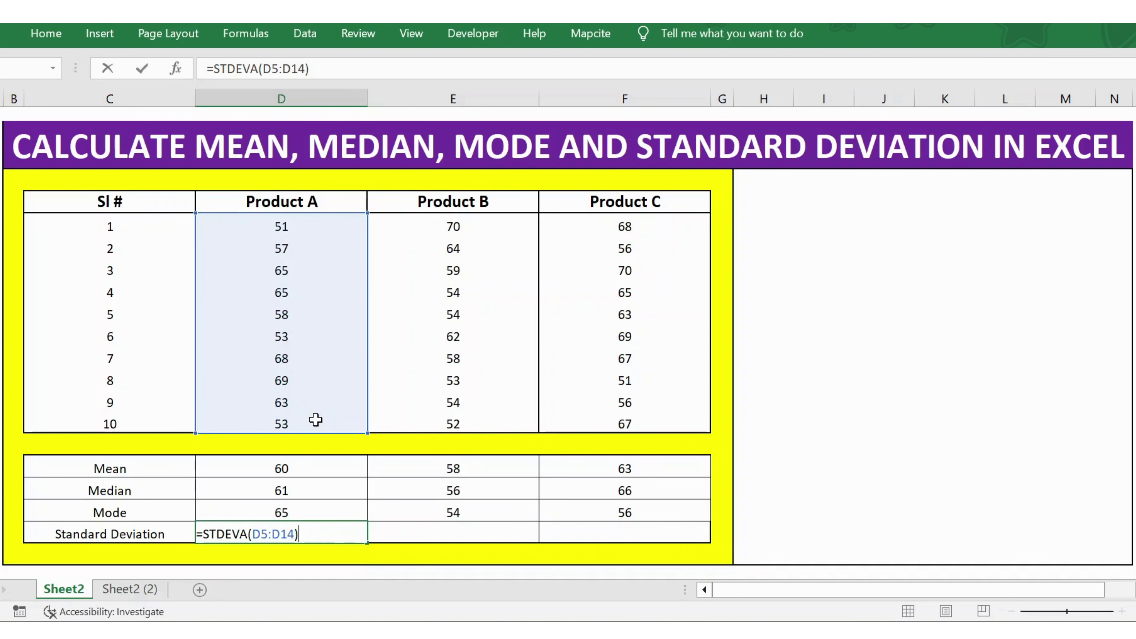
key("Return")
key("Up")
key("ctrl+c")
key("shift+Right")
key("shift+Right")
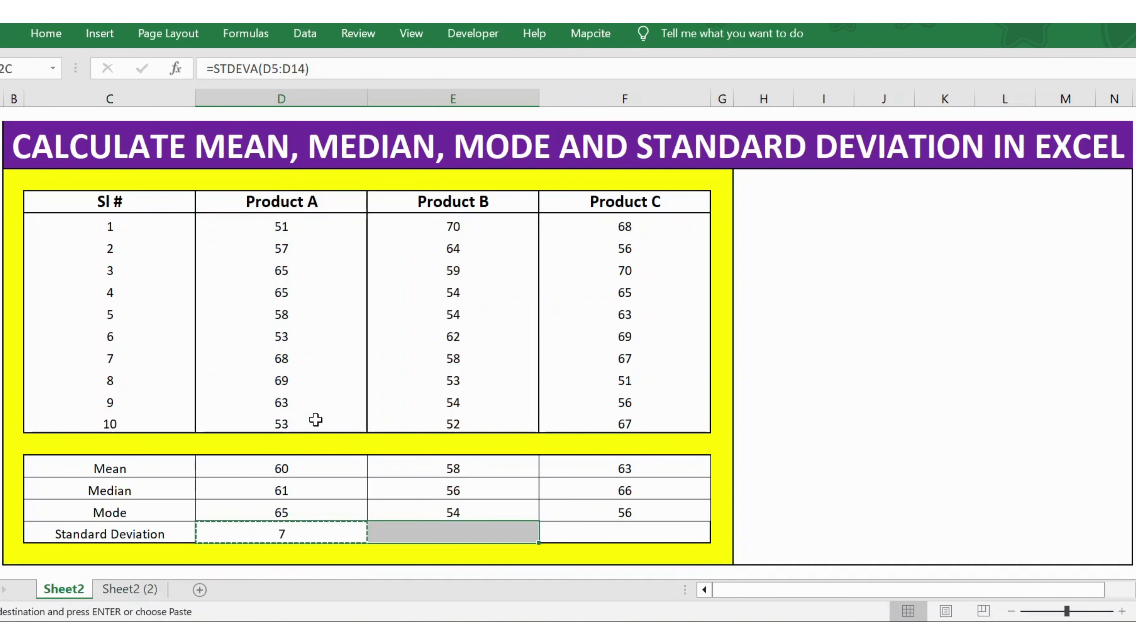
key("Return")
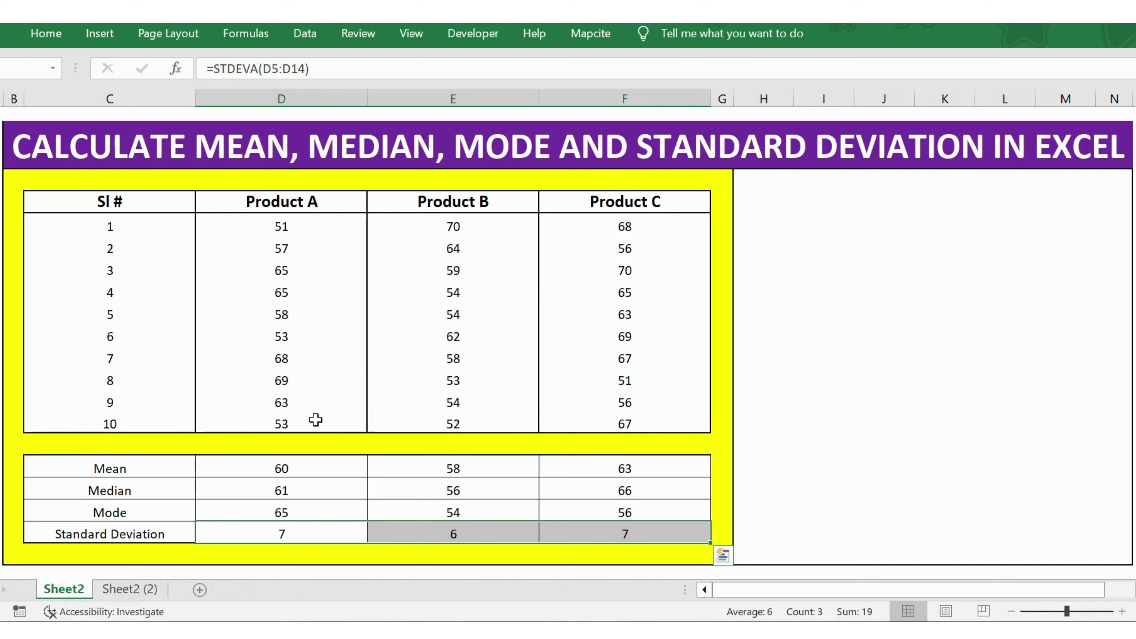
- Select the stats table C15:F18 and insert a Clustered Column chart from Recommended Charts
left_click(137, 469)
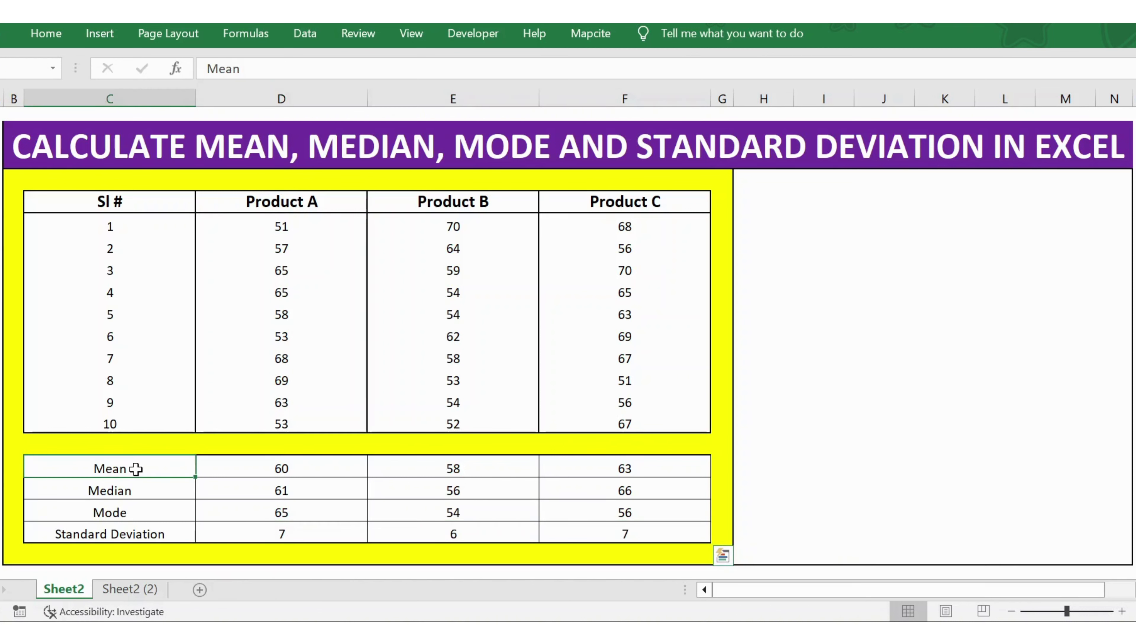
left_click_drag(136, 469, 612, 527)
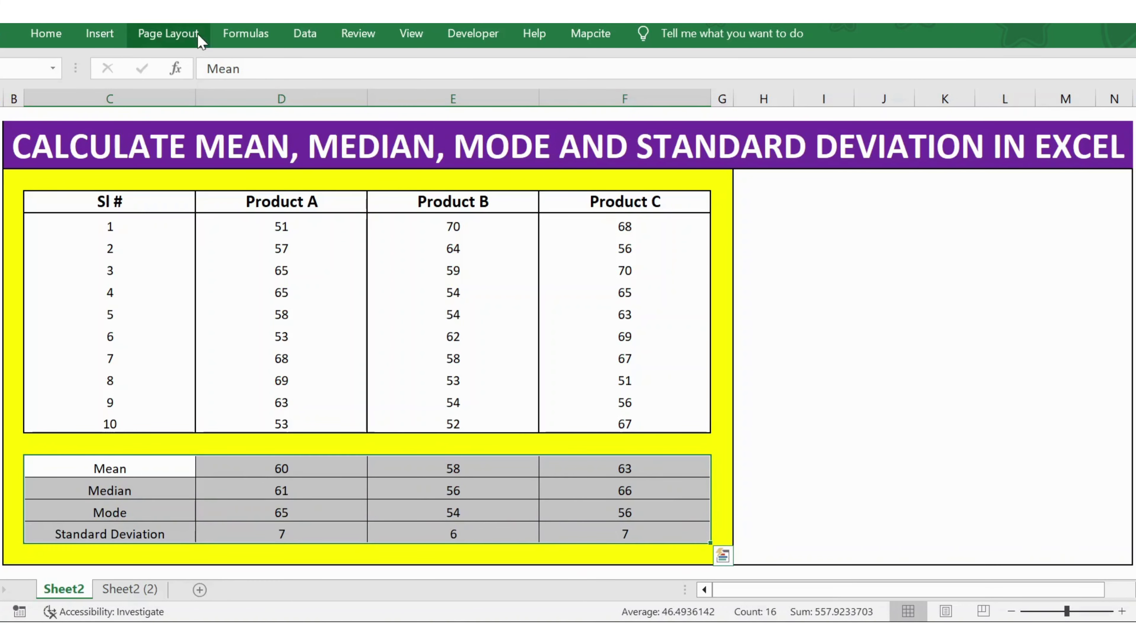
left_click(97, 32)
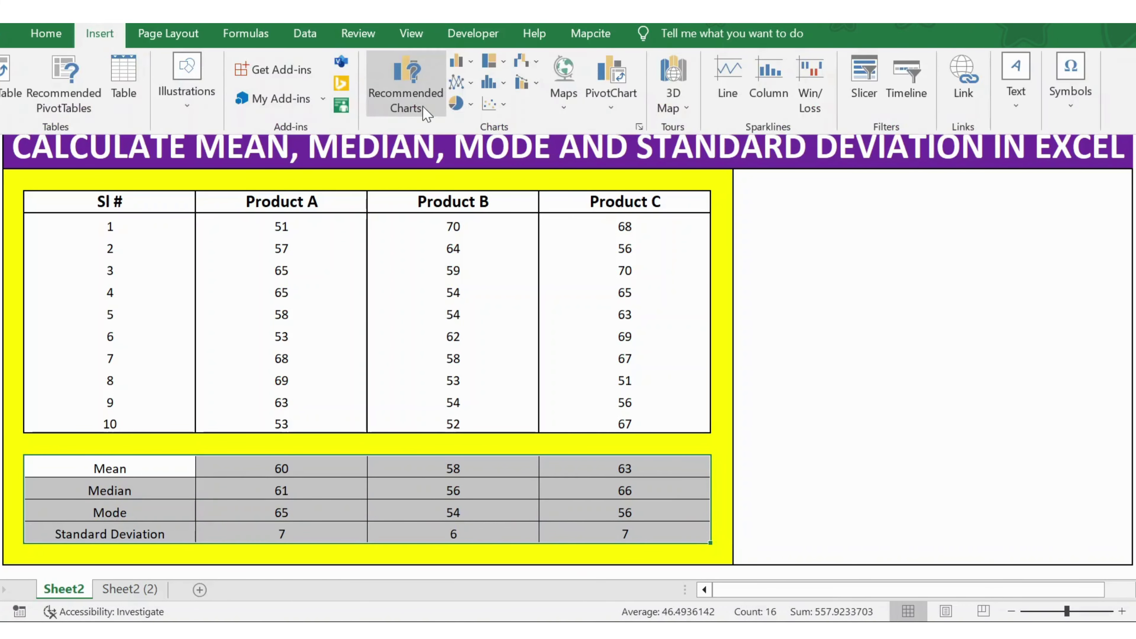
left_click(408, 111)
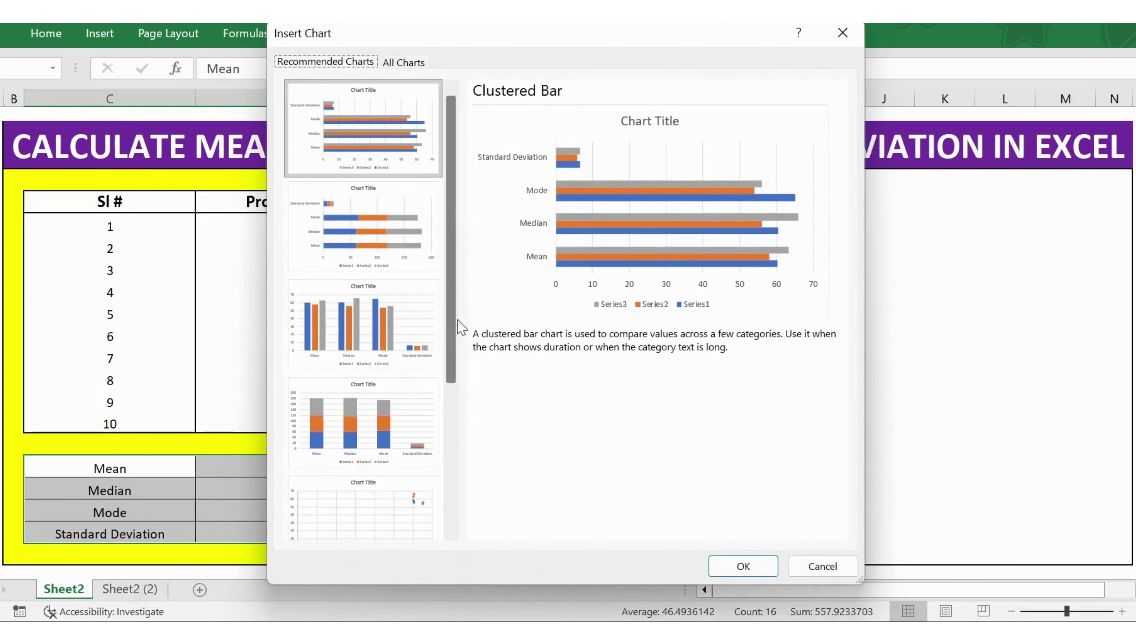
left_click_drag(454, 327, 436, 307)
left_click(376, 323)
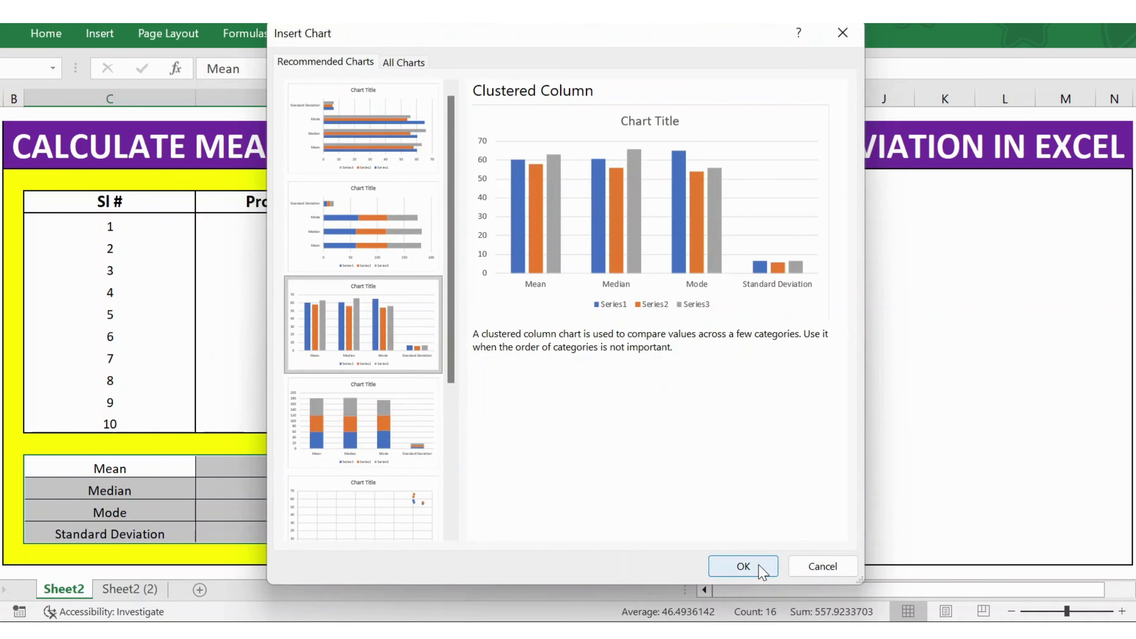
left_click(743, 566)
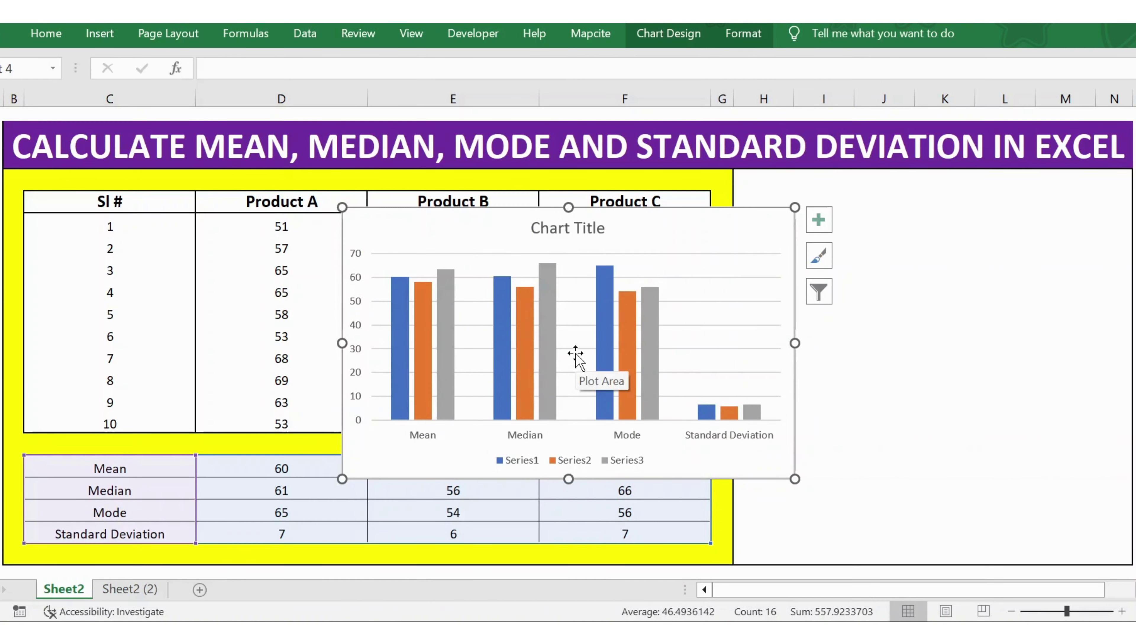
- Switch the chart's rows and columns in Select Data so statistics become the series
right_click(576, 354)
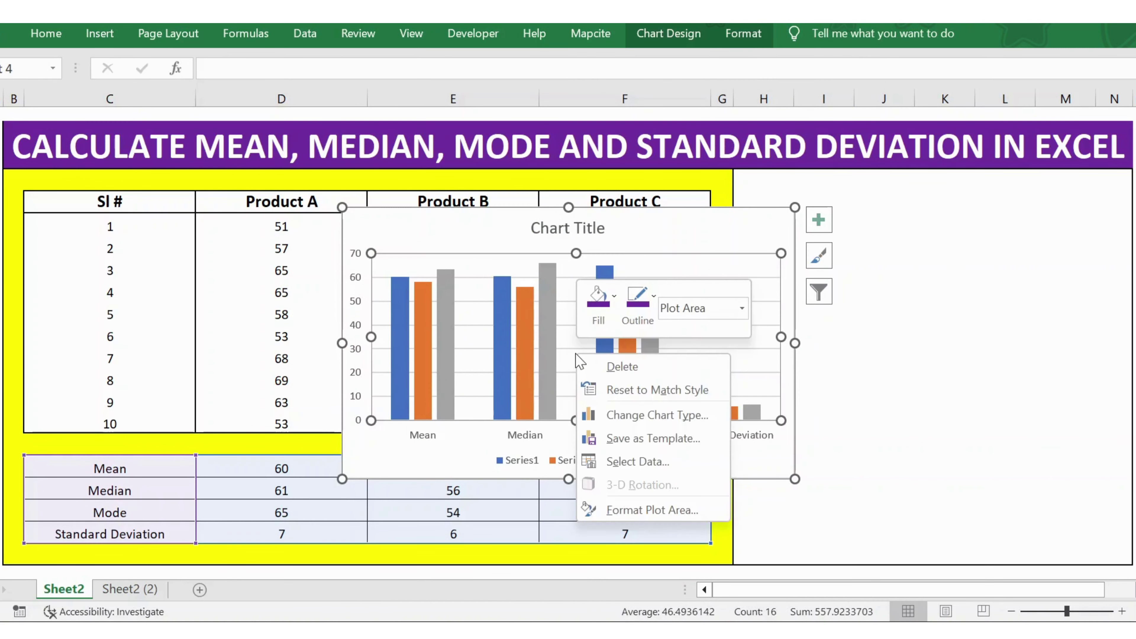
left_click(636, 463)
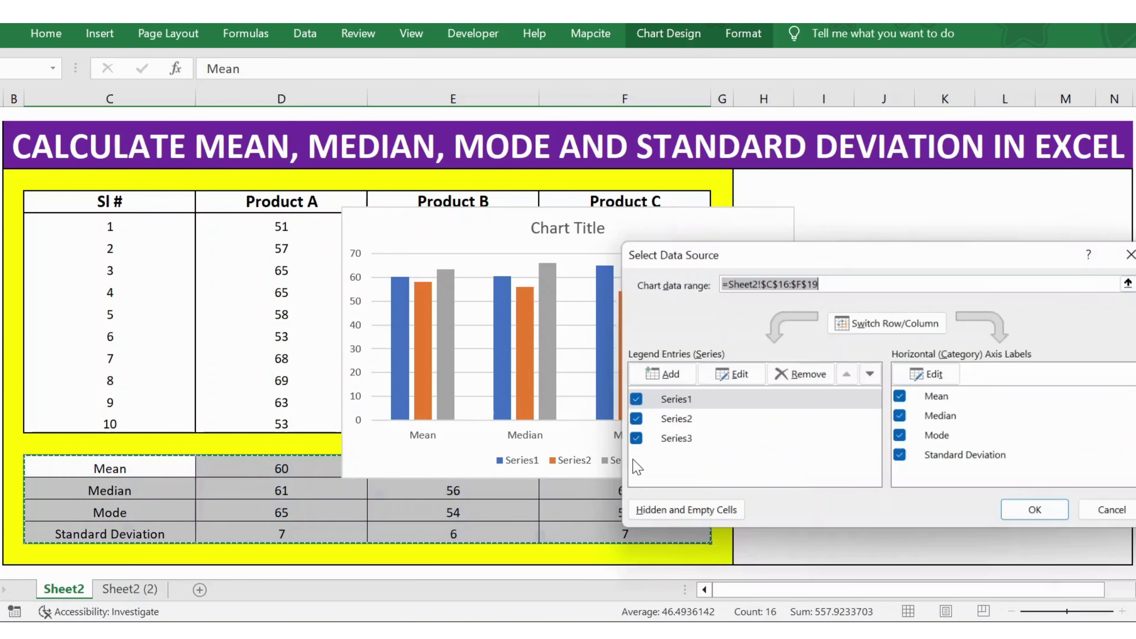
left_click(868, 331)
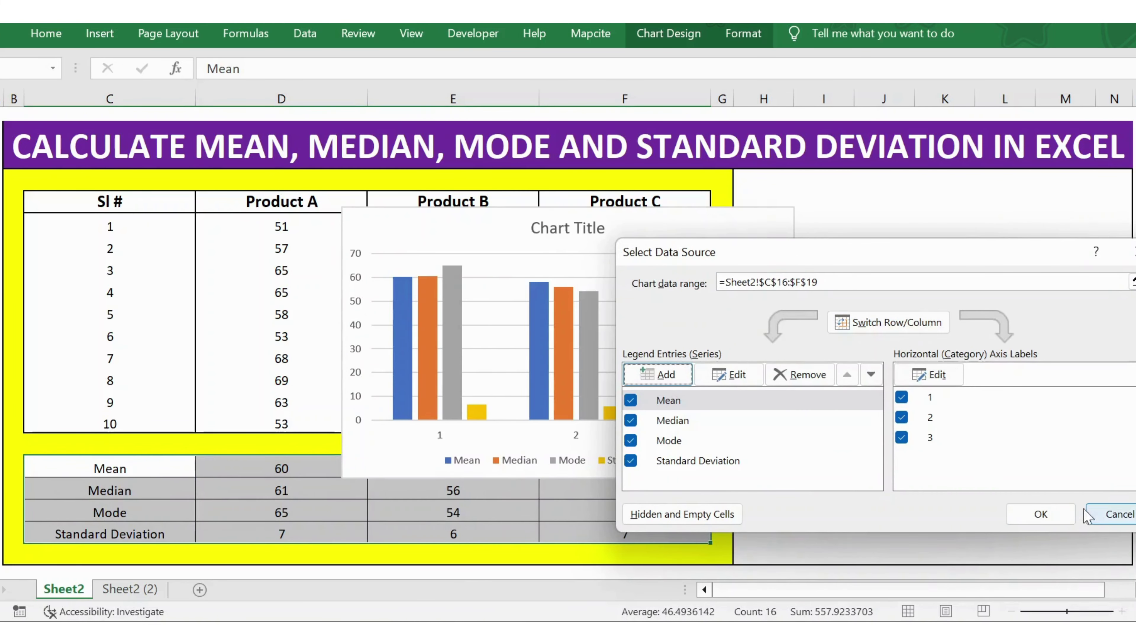
left_click(1041, 514)
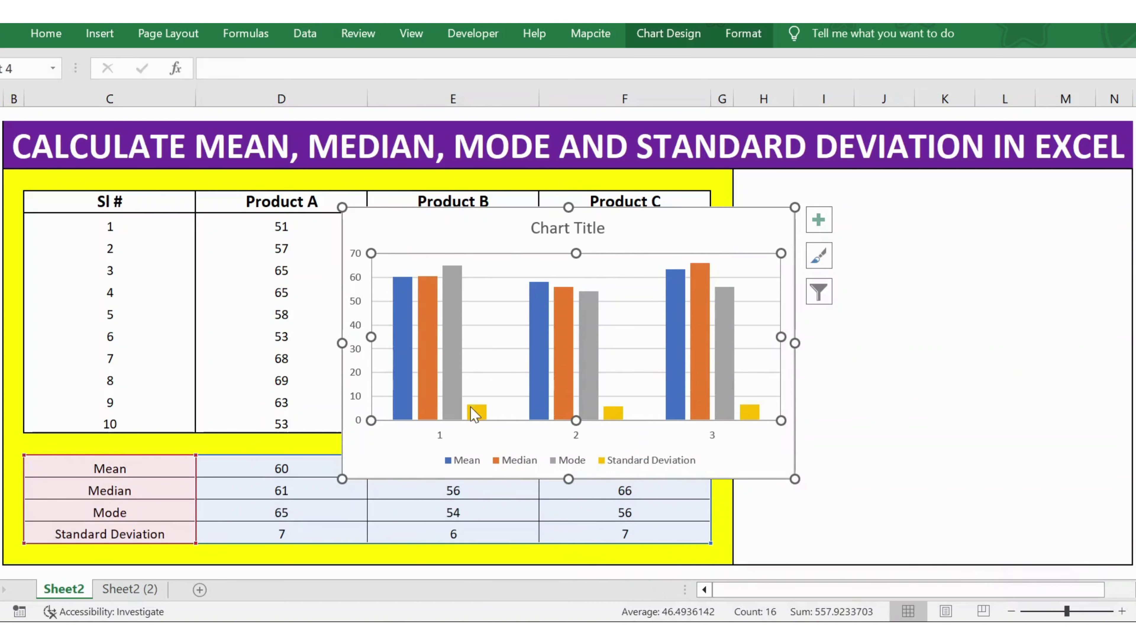
- Put the Standard Deviation series on the Secondary Axis via Format Data Series
left_click(477, 413)
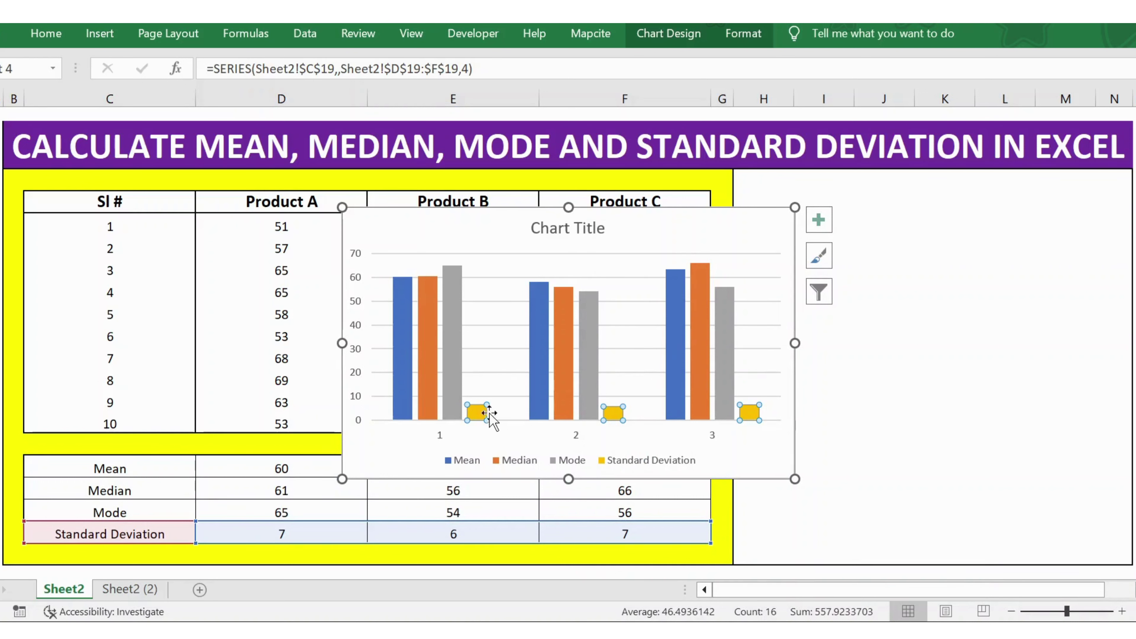
mouse_move(483, 417)
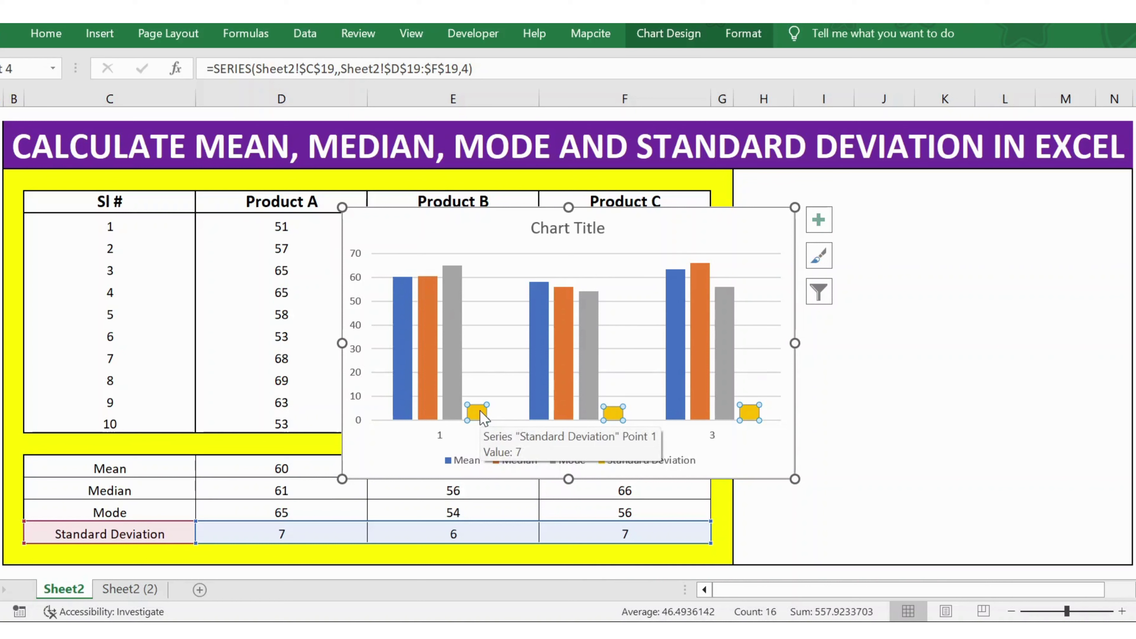
right_click(482, 412)
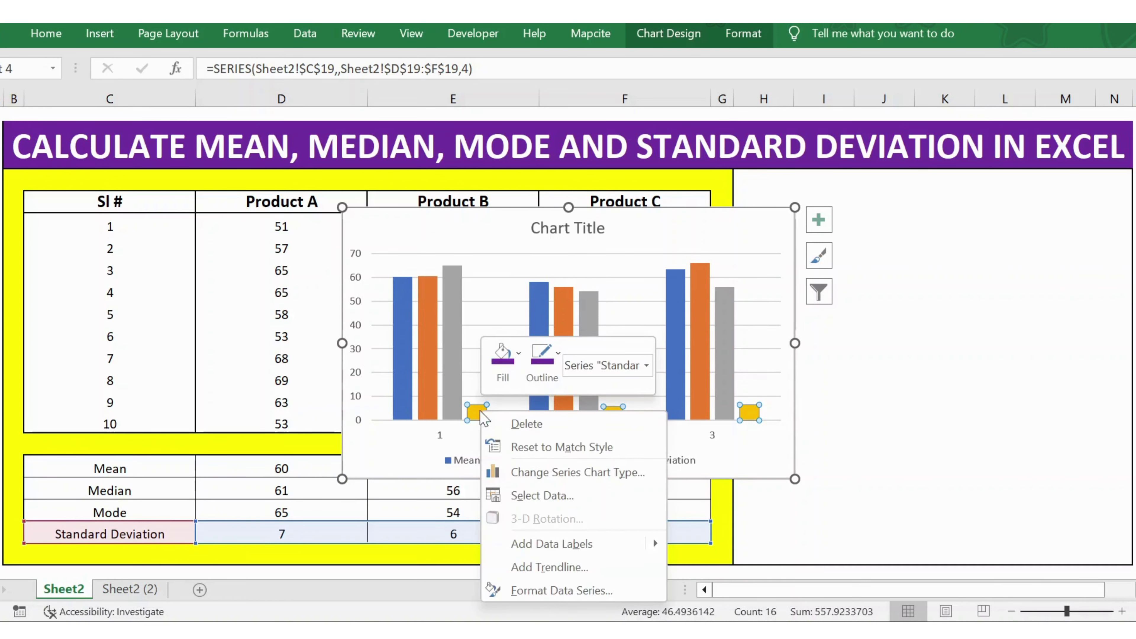
left_click(552, 591)
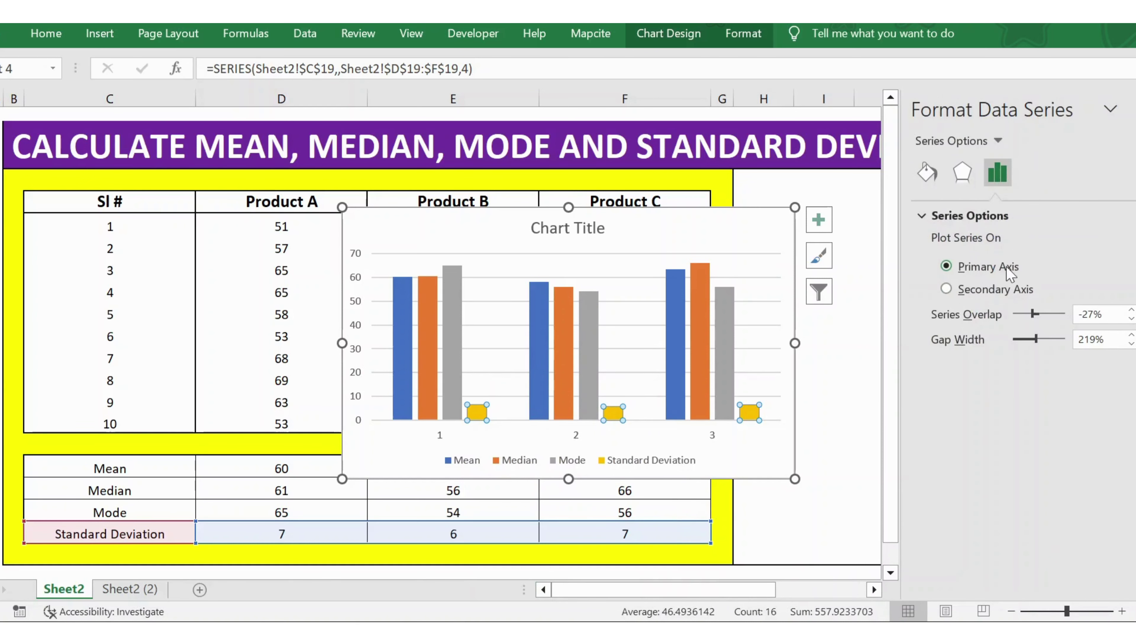
left_click(947, 291)
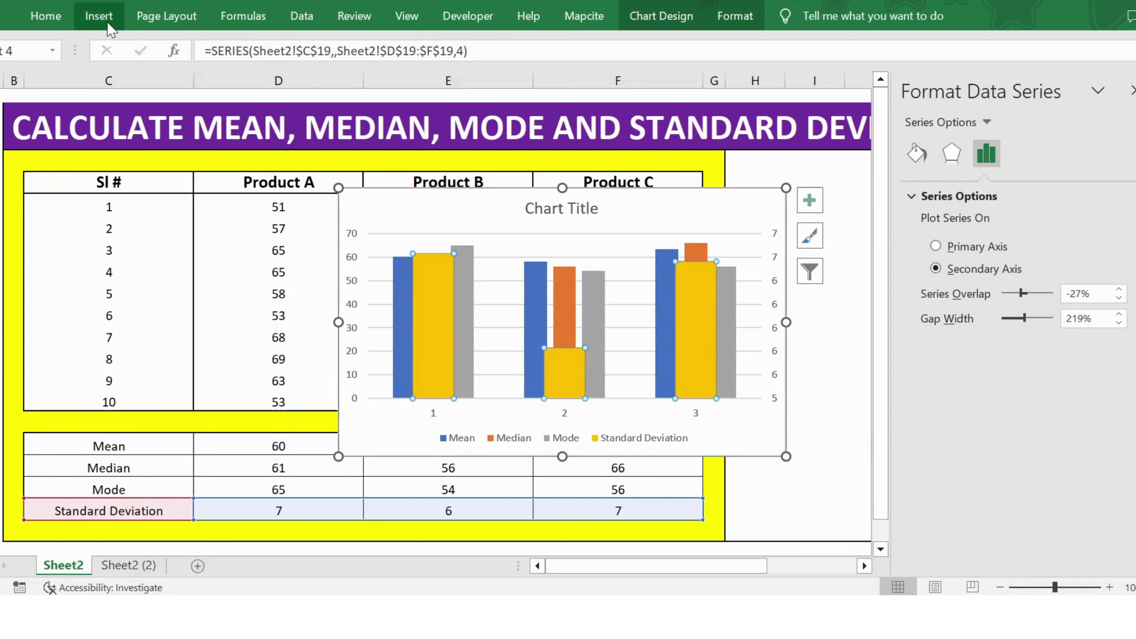
- Change the Standard Deviation series to a Line with Markers chart type
left_click(99, 18)
left_click(462, 67)
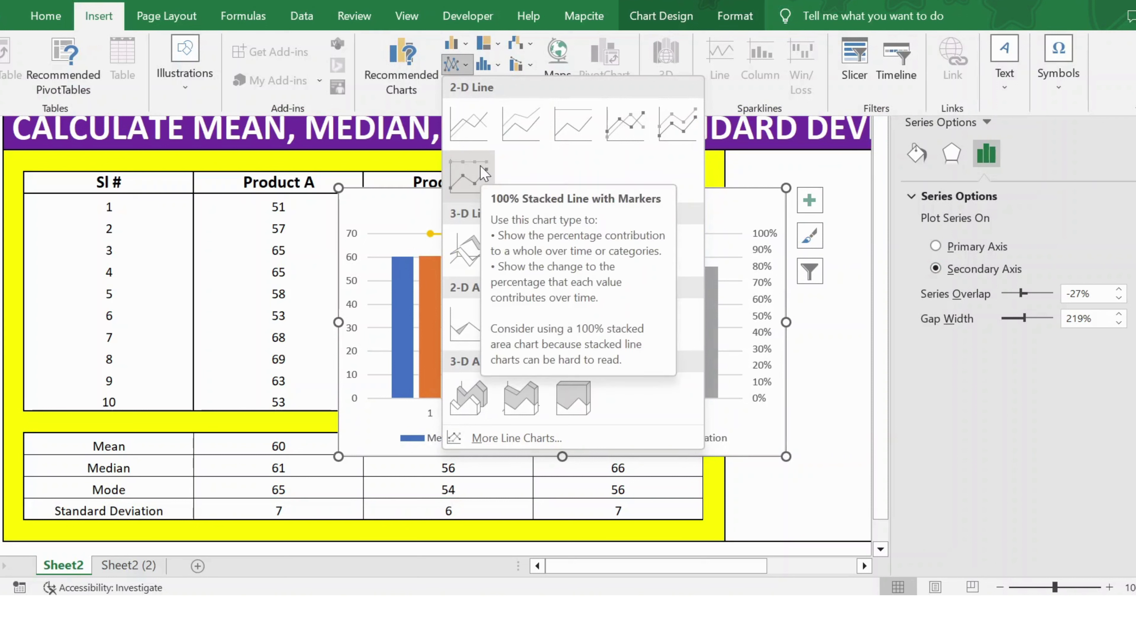
left_click(620, 134)
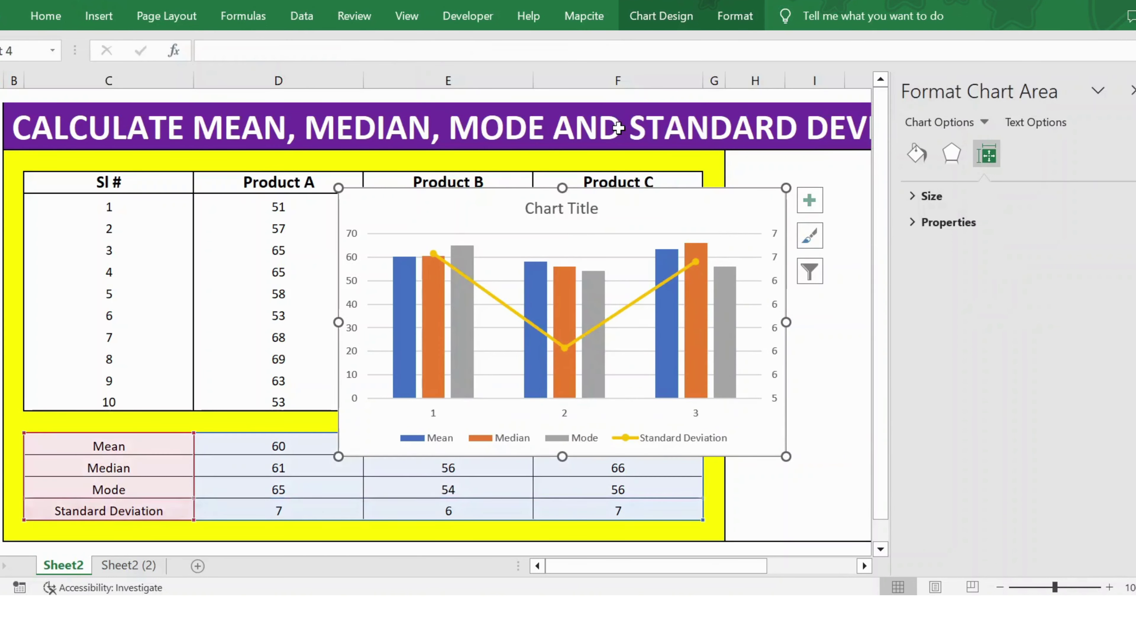
left_click(835, 339)
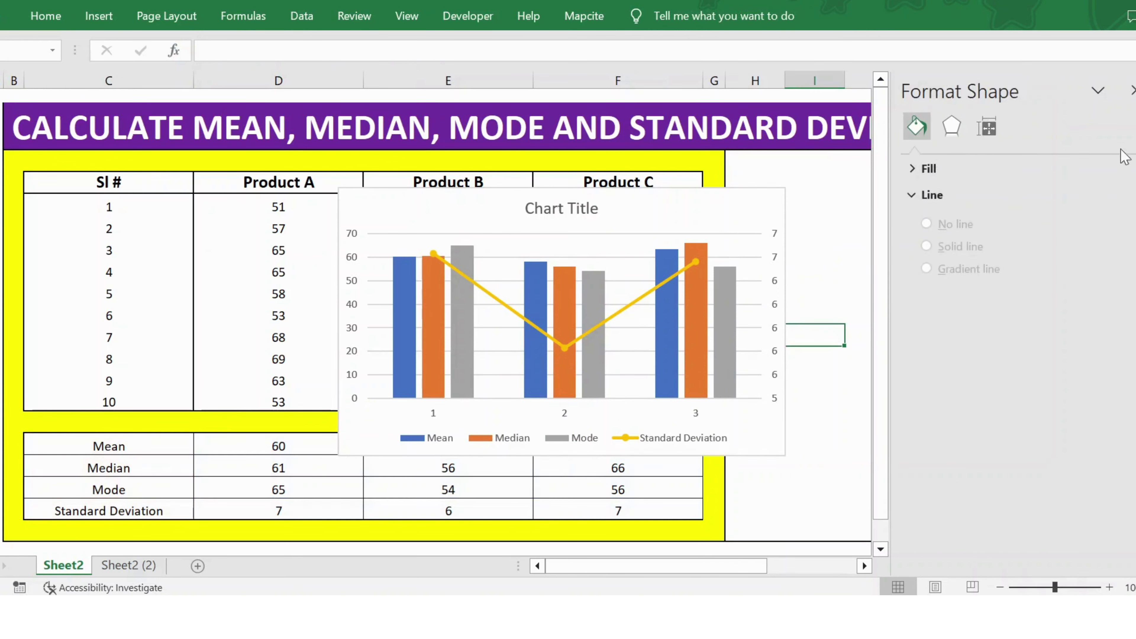
left_click(1132, 90)
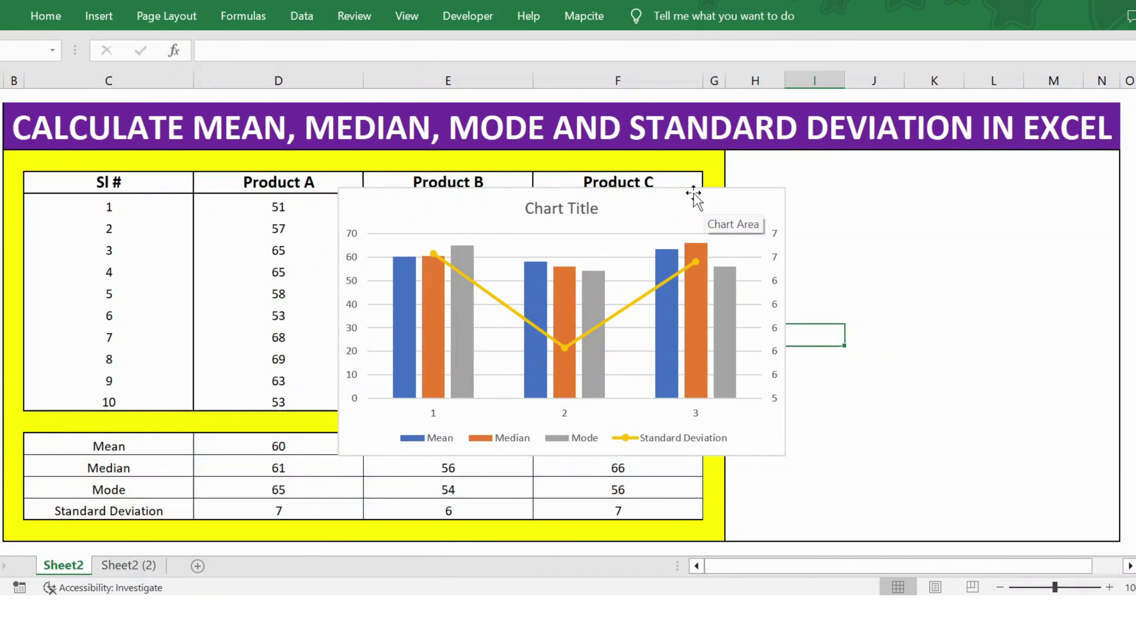
- Drag the combo chart to the right of the data table, then narrow and raise it
left_click_drag(694, 192, 1032, 196)
left_click_drag(676, 321, 735, 321)
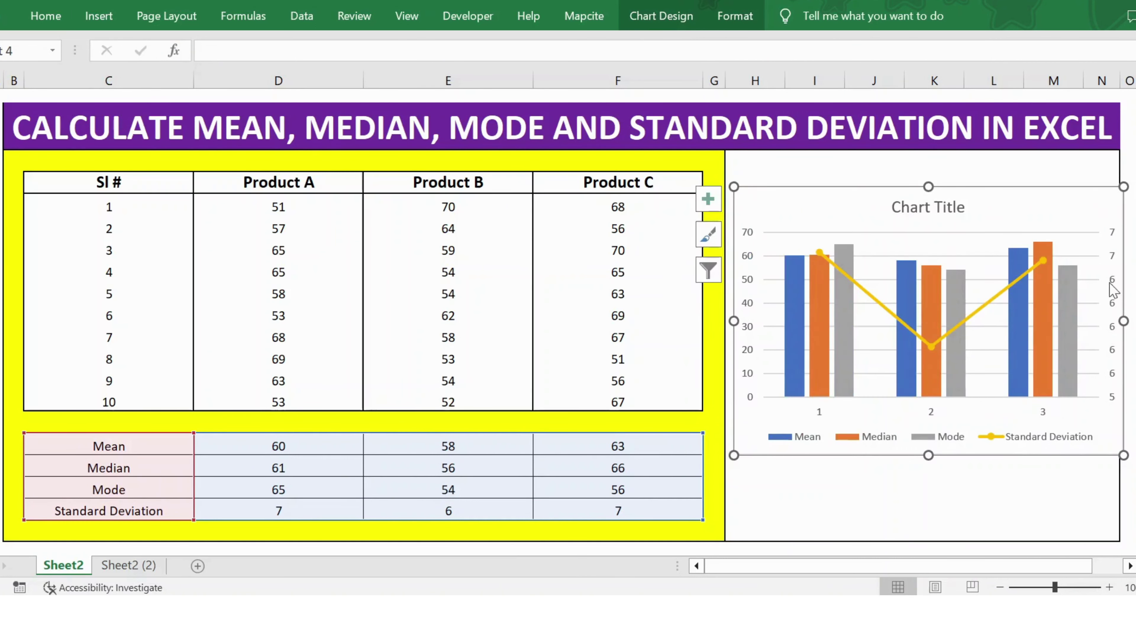
left_click_drag(1123, 321, 1112, 321)
left_click_drag(1009, 190, 1007, 168)
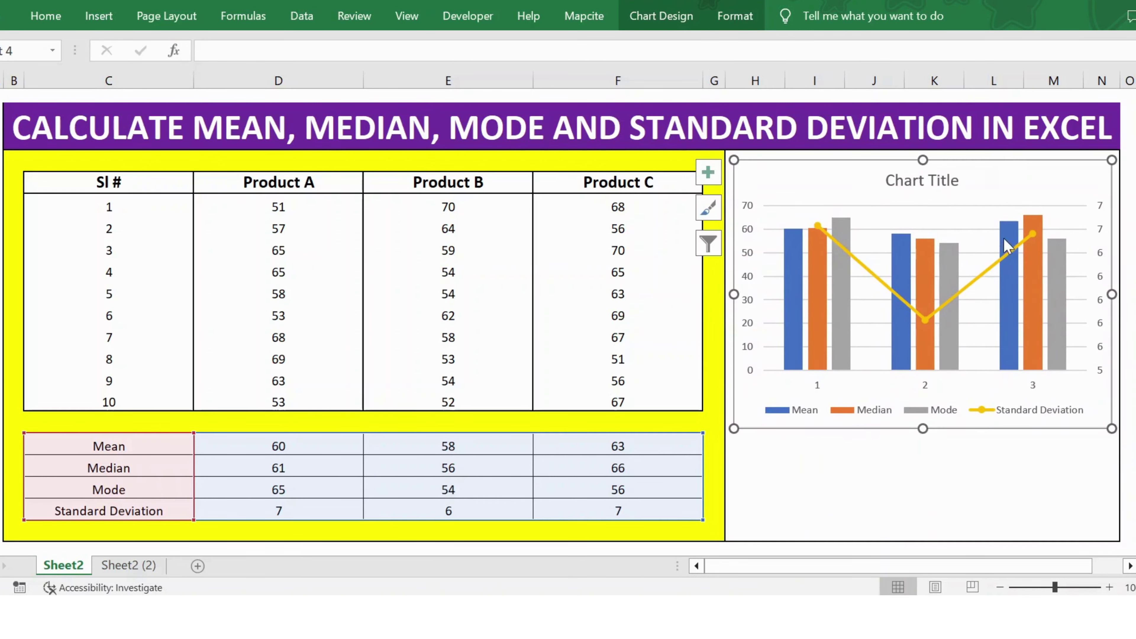
left_click(973, 207)
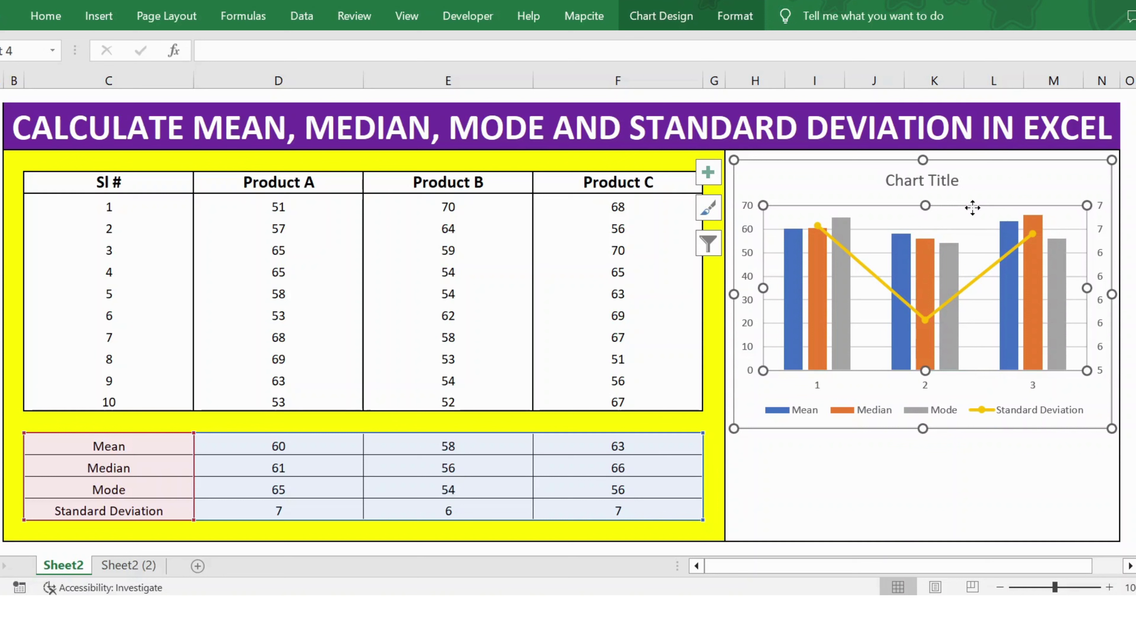
left_click(968, 230)
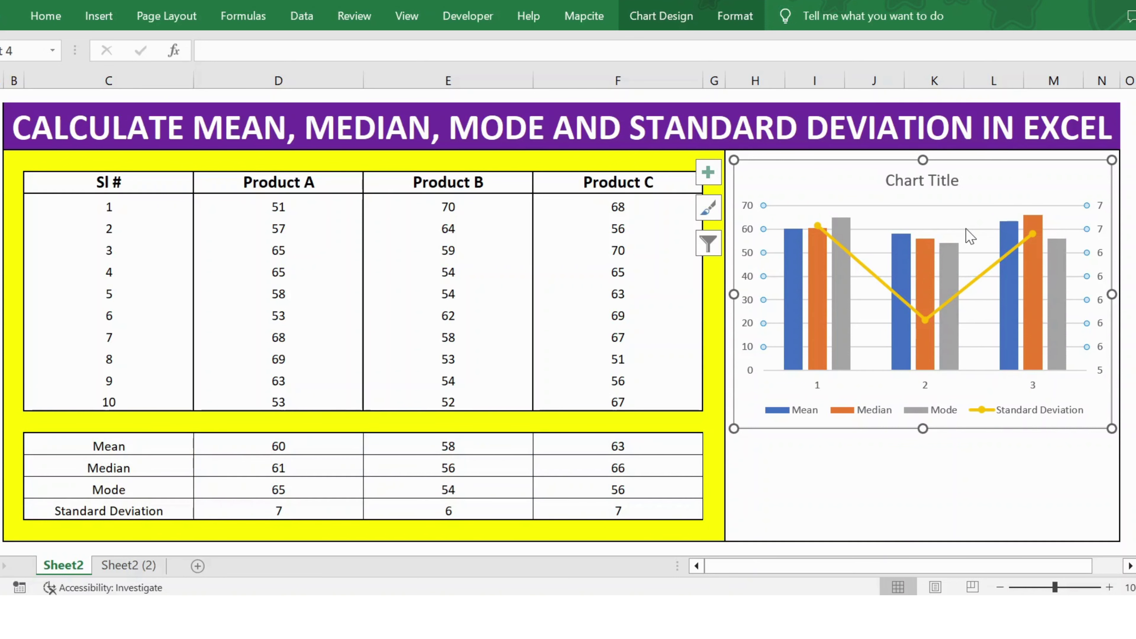